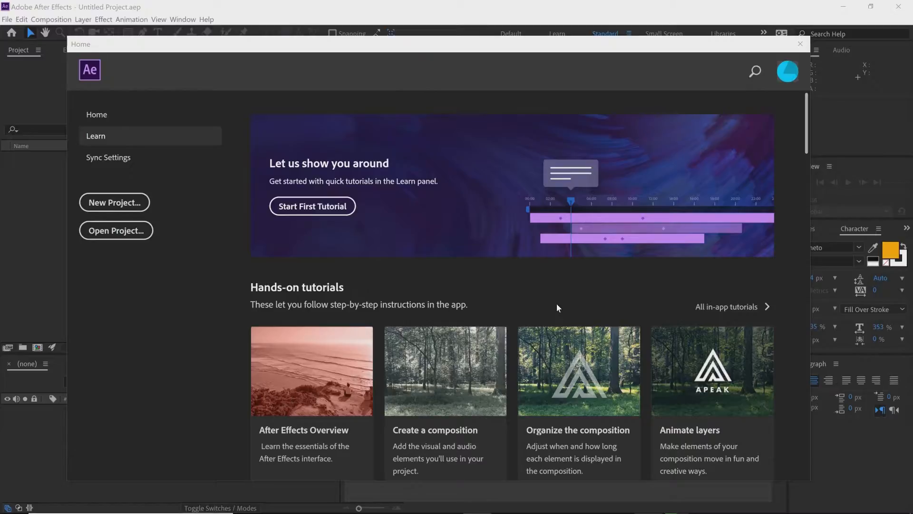
- Start a new project and, after trying the All Panels workspace, switch to the Default workspace
scroll(585, 298, "down", 1)
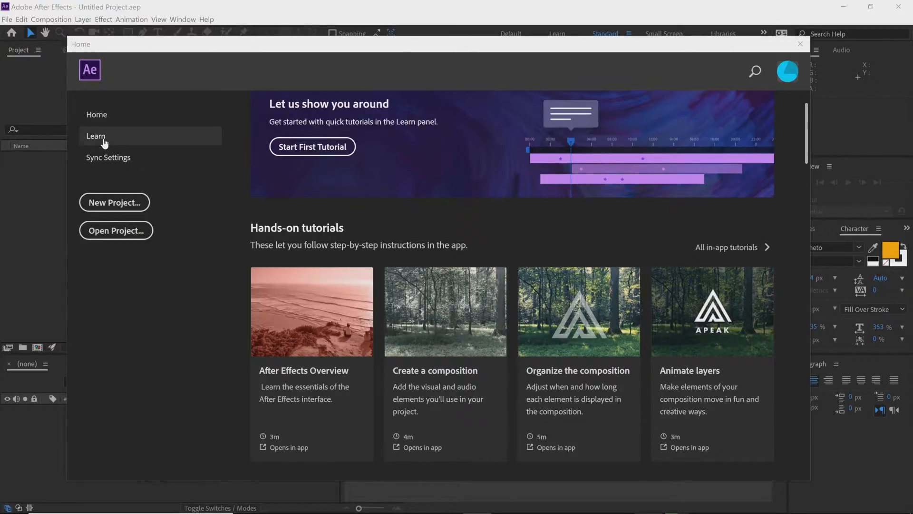
left_click(137, 202)
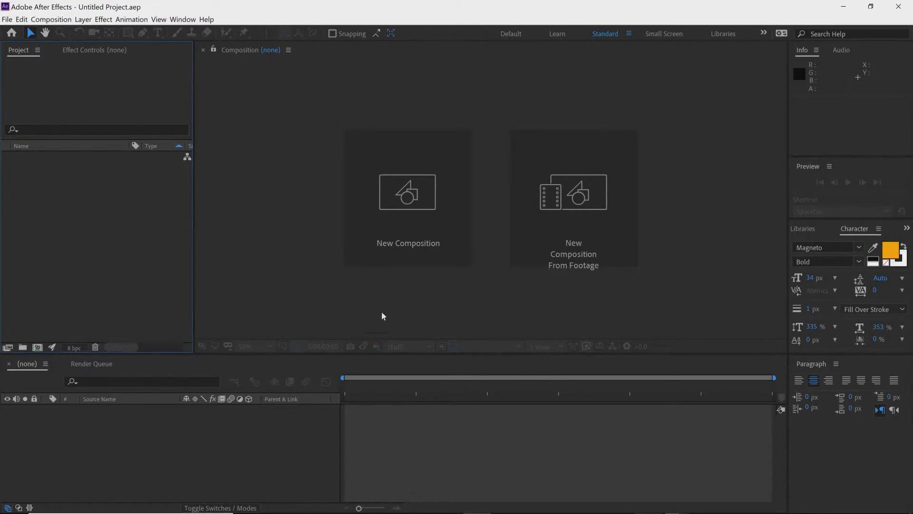
left_click(183, 19)
mouse_move(200, 31)
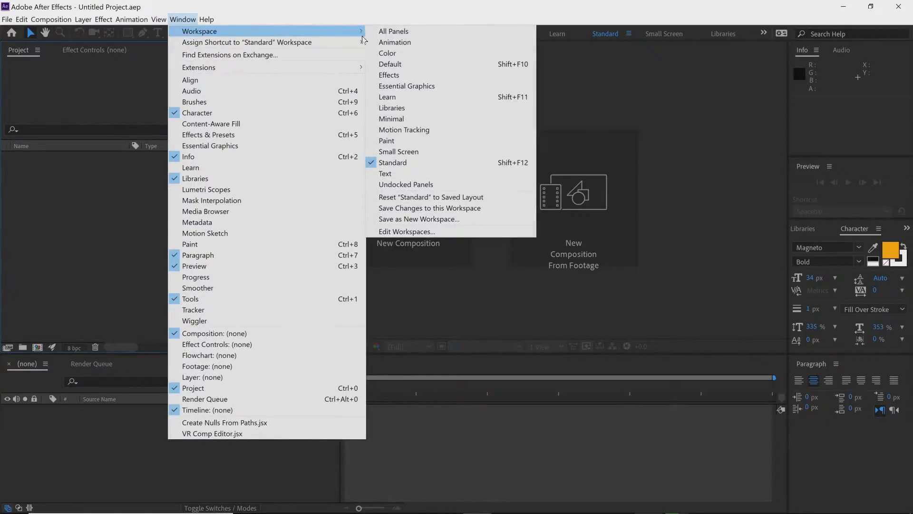
left_click(394, 33)
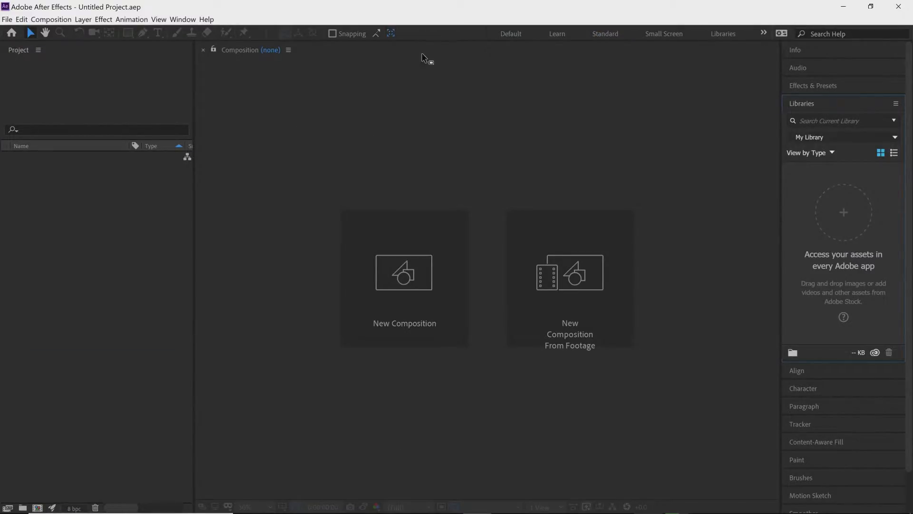
left_click(512, 35)
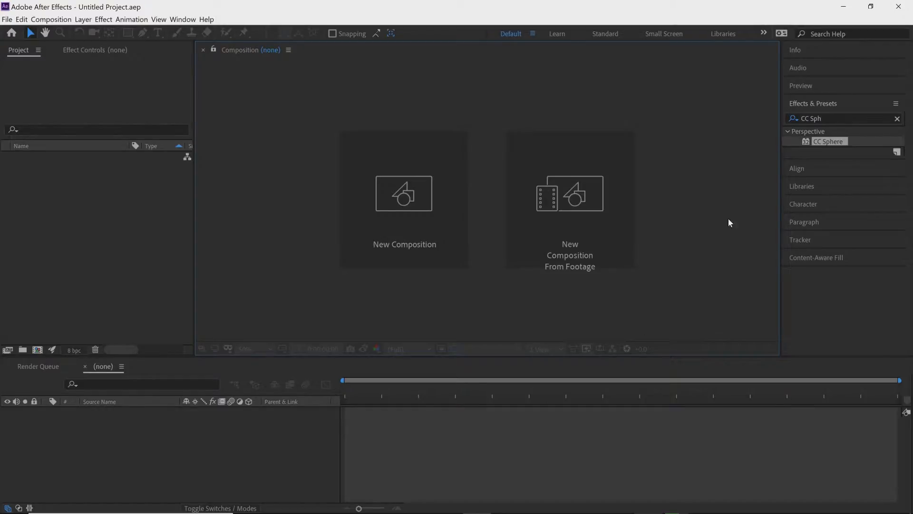
- Clear the Effects & Presets search and look through the Preview, Audio and Info panels, ending on Effects & Presets
left_click(897, 118)
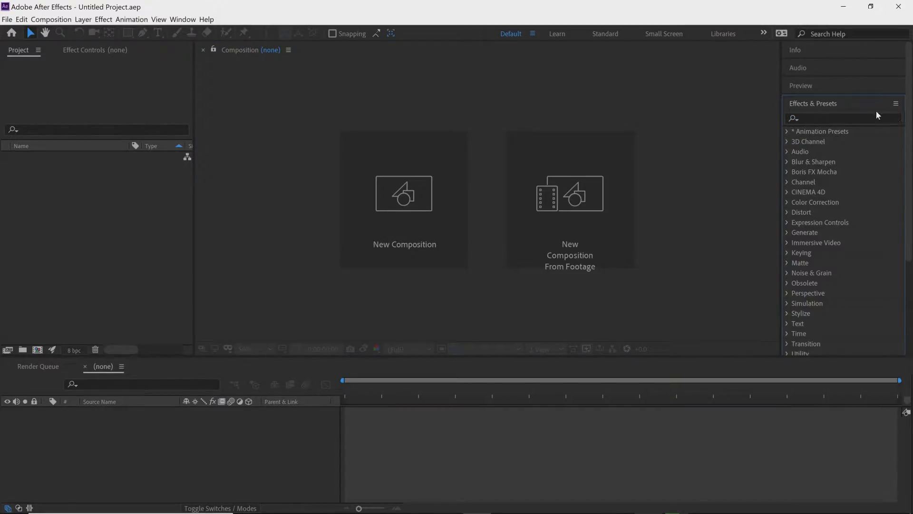
left_click(862, 88)
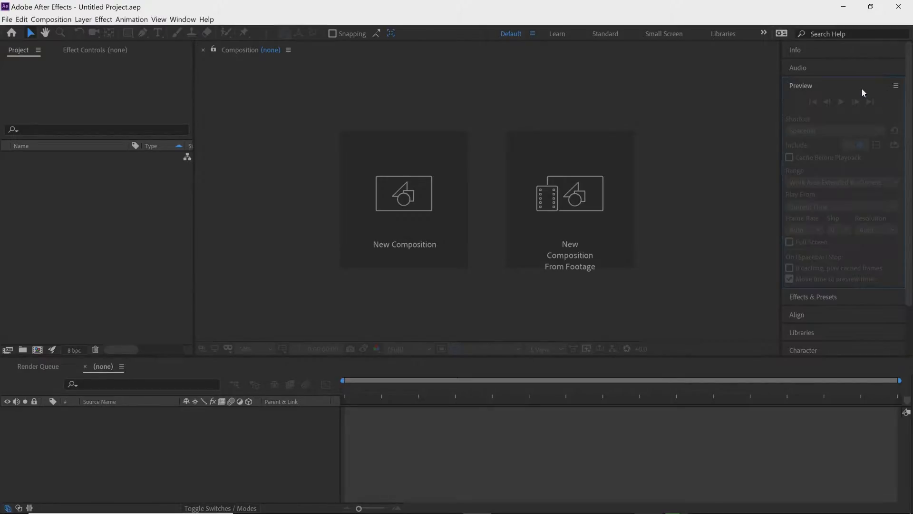
left_click(846, 70)
left_click(846, 51)
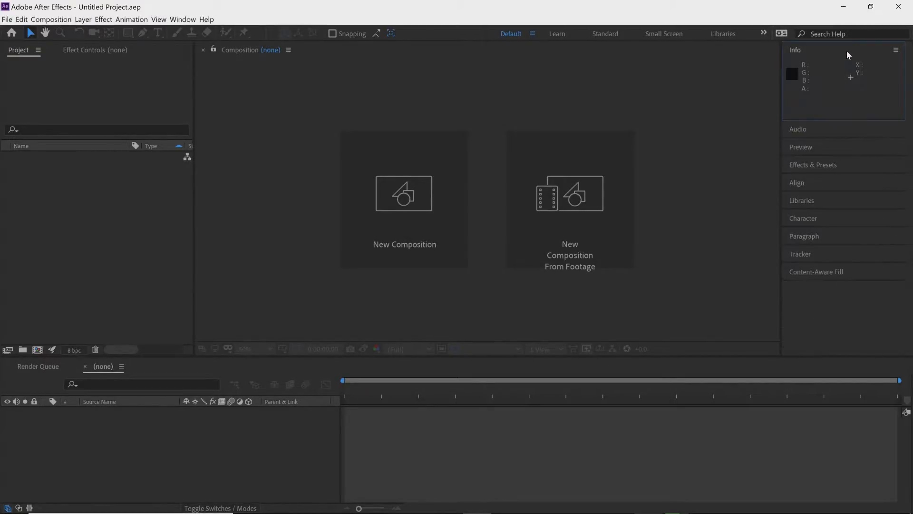
left_click(846, 127)
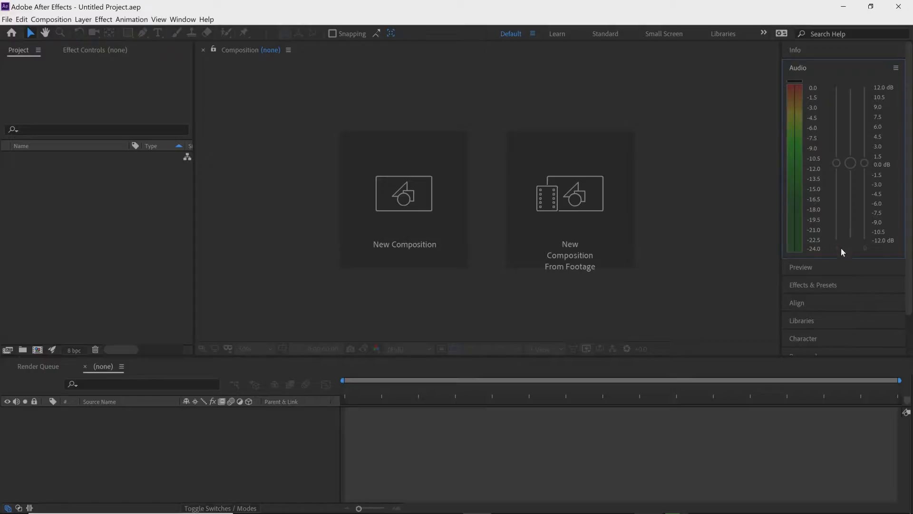
left_click(837, 269)
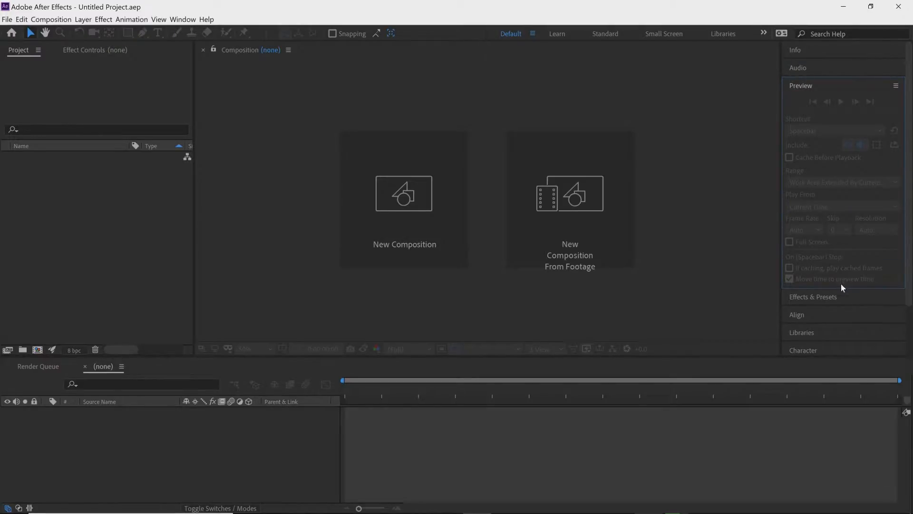
left_click(850, 297)
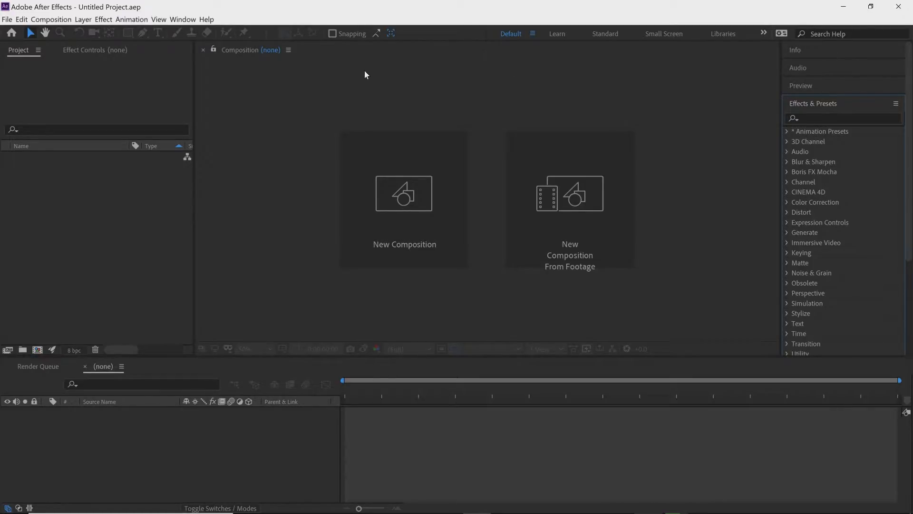
- View the Learn, Standard and Small Screen workspaces and return to the Default workspace
left_click(561, 34)
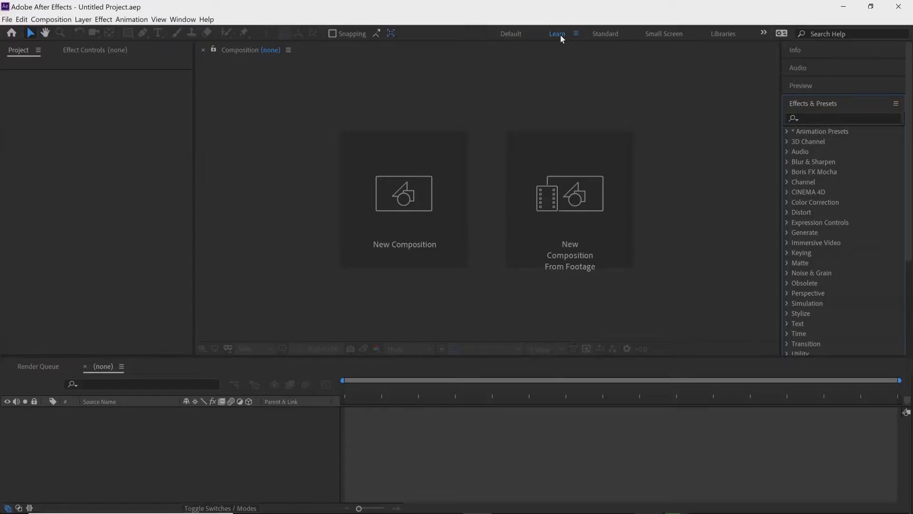
left_click(613, 33)
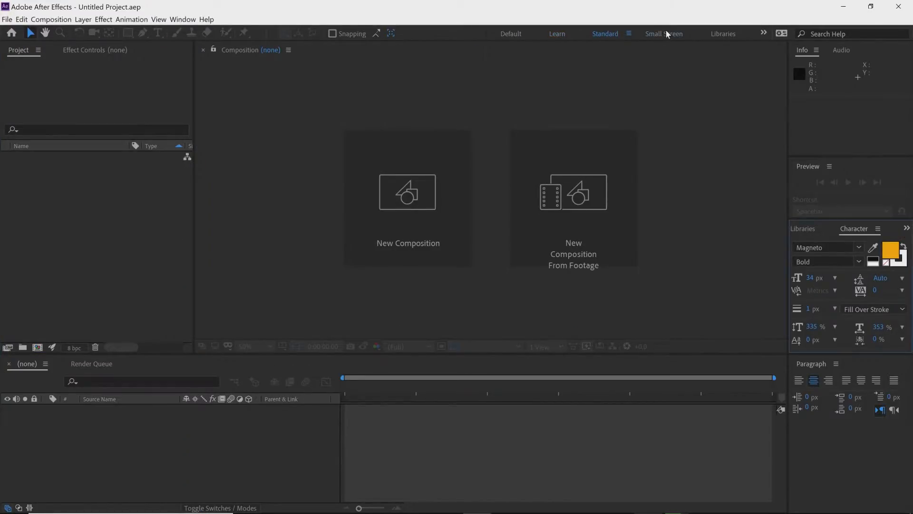
left_click(666, 31)
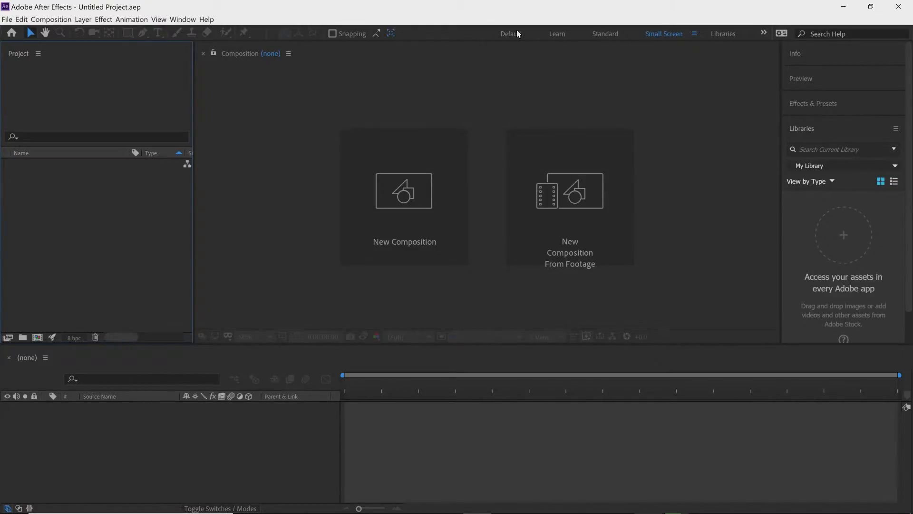
left_click(514, 33)
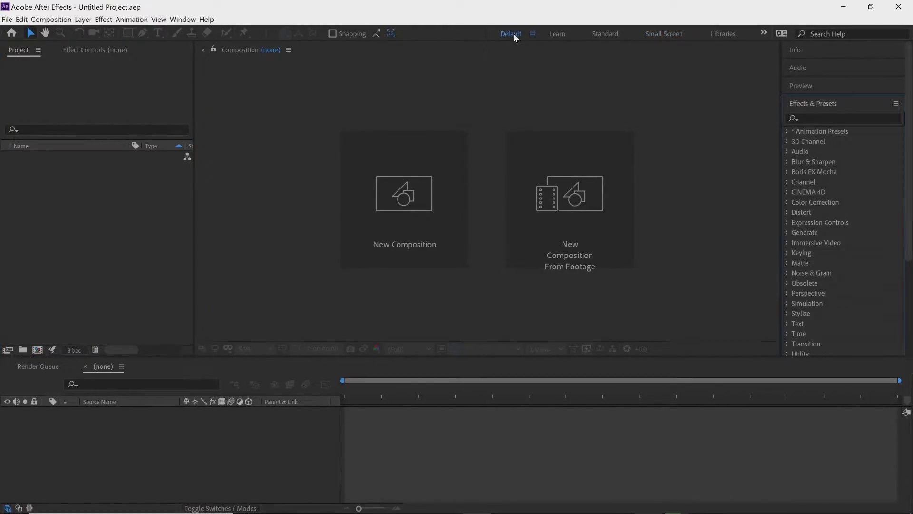
- Set up a new composition named Lower Thirds with the UHD 8K 23.976 preset and a duration of 0:00:10:00
left_click(417, 197)
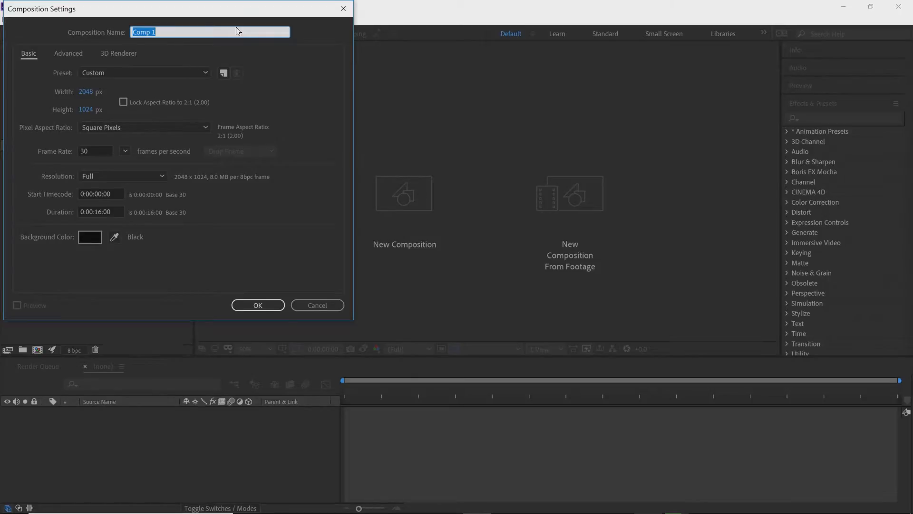
type("Lower Thirds")
left_click(205, 73)
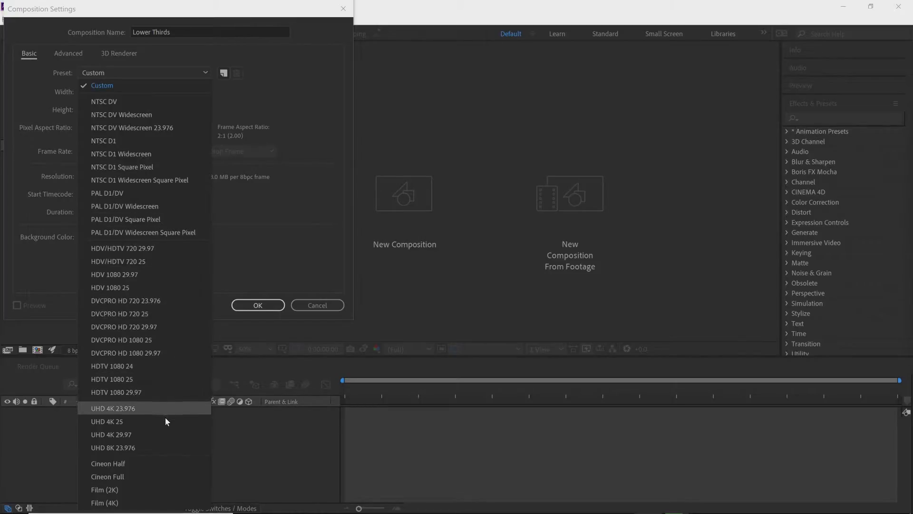
left_click(173, 447)
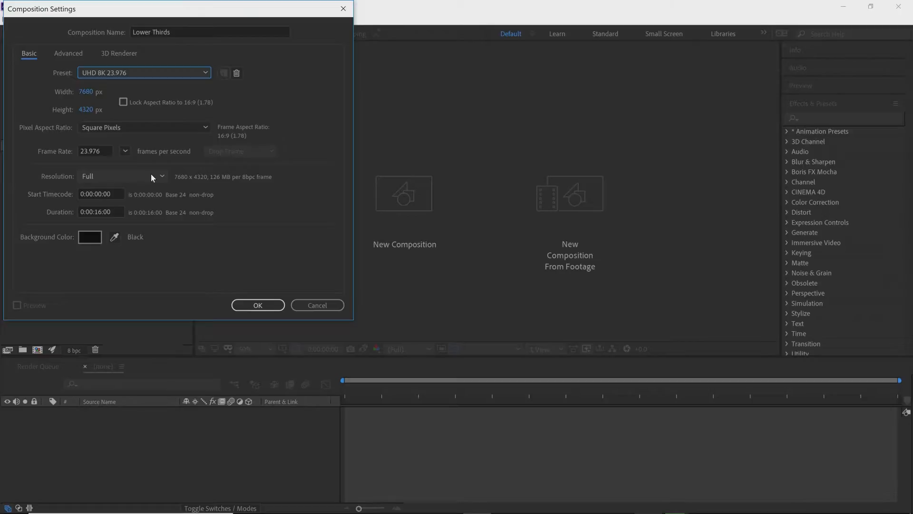
left_click(102, 212)
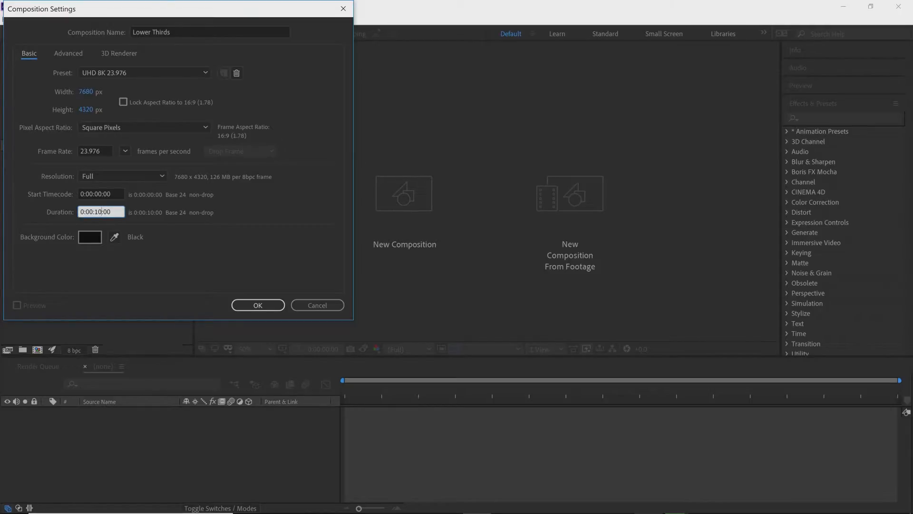
left_click(93, 281)
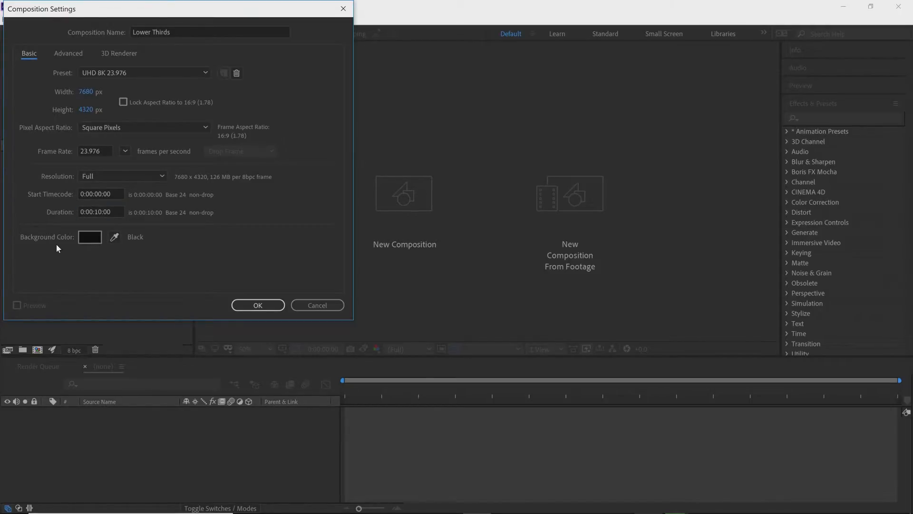
- Try out background colours, settle on black (000000), and create the composition
left_click(90, 238)
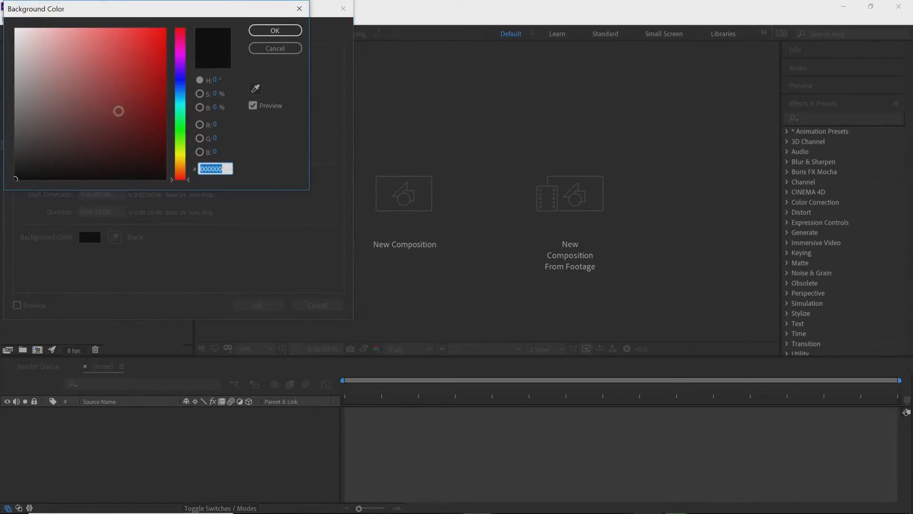
left_click_drag(182, 181, 182, 43)
mouse_move(114, 54)
left_mouse_down()
mouse_move(165, 35)
mouse_move(181, 62)
mouse_move(173, 170)
left_mouse_up()
mouse_move(182, 164)
left_mouse_down()
mouse_move(180, 55)
mouse_move(181, 179)
left_mouse_up()
mouse_move(161, 40)
left_mouse_down()
mouse_move(145, 76)
mouse_move(96, 127)
mouse_move(12, 180)
mouse_move(1, 199)
left_mouse_up()
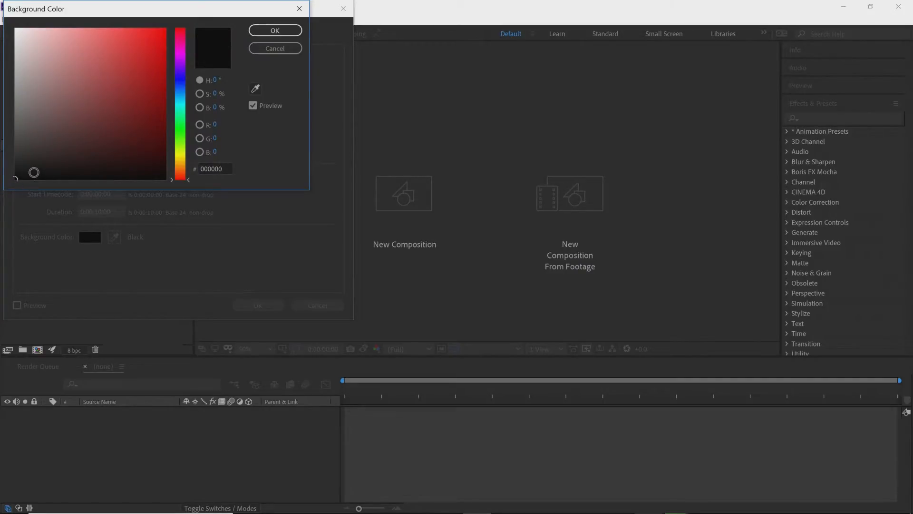
left_click(291, 33)
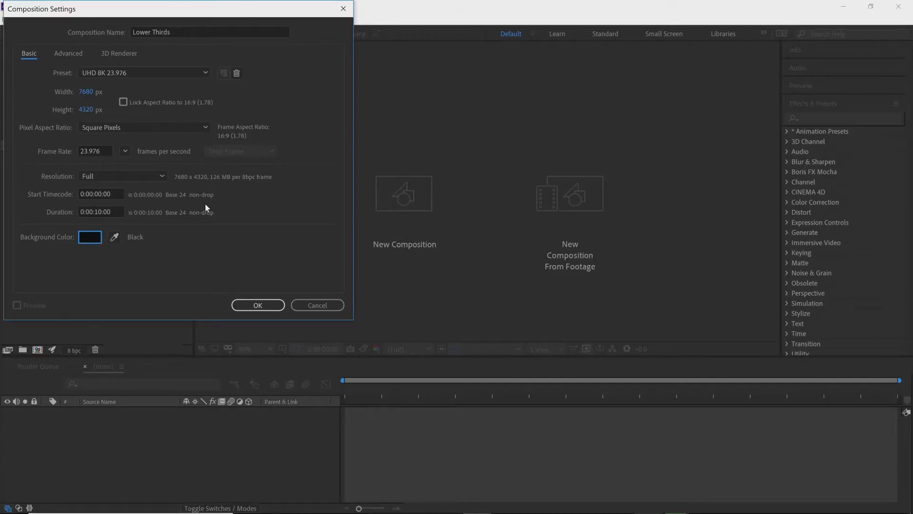
left_click(282, 307)
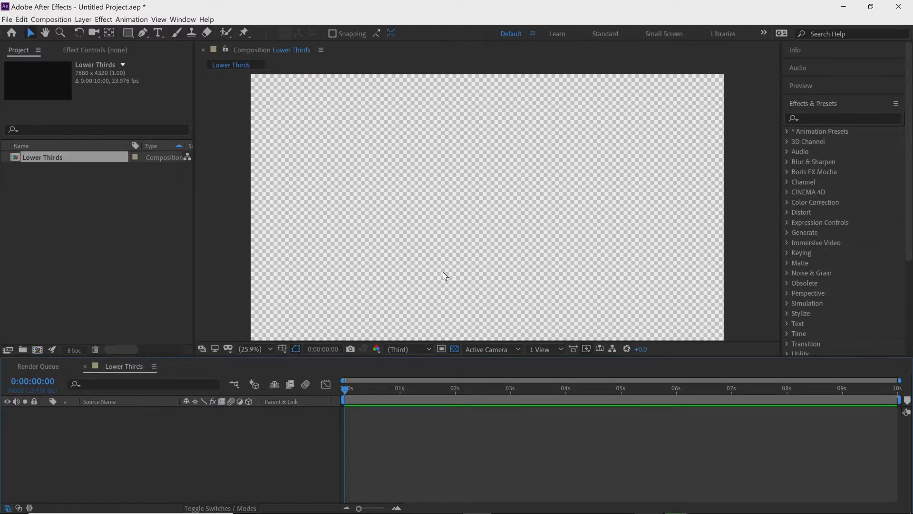
- Turn off the transparency grid in the composition view so the background shows as black
left_click(455, 351)
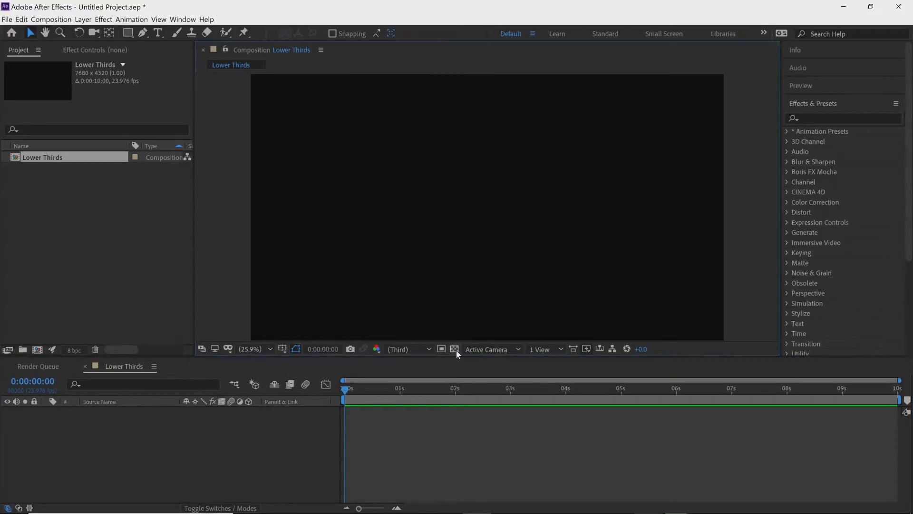
left_click(454, 349)
left_click(455, 350)
- Draw a wide, flat rectangle in the lower-left area of the composition with the Rectangle tool
left_click(129, 36)
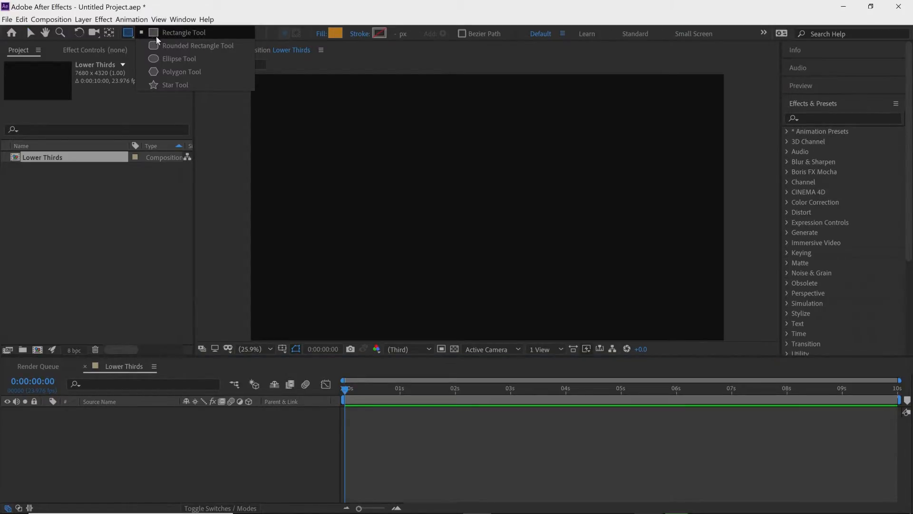
left_click(167, 84)
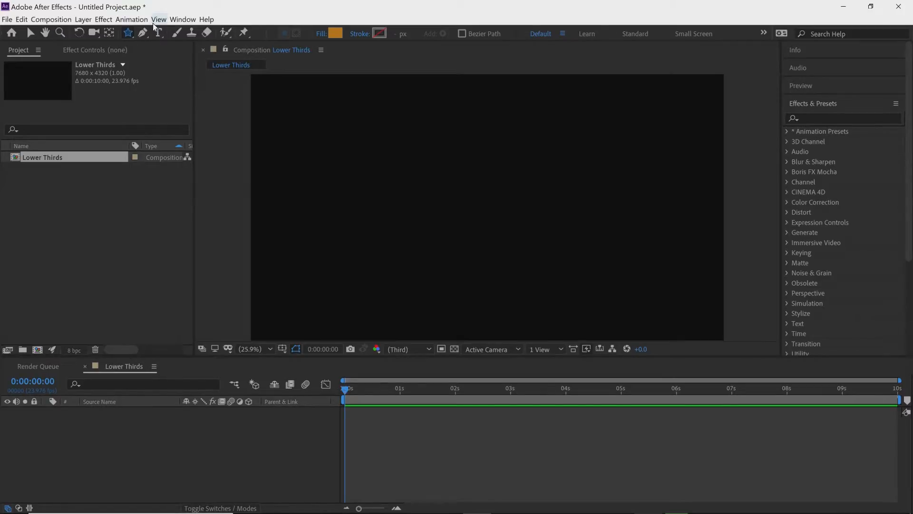
left_click(129, 35)
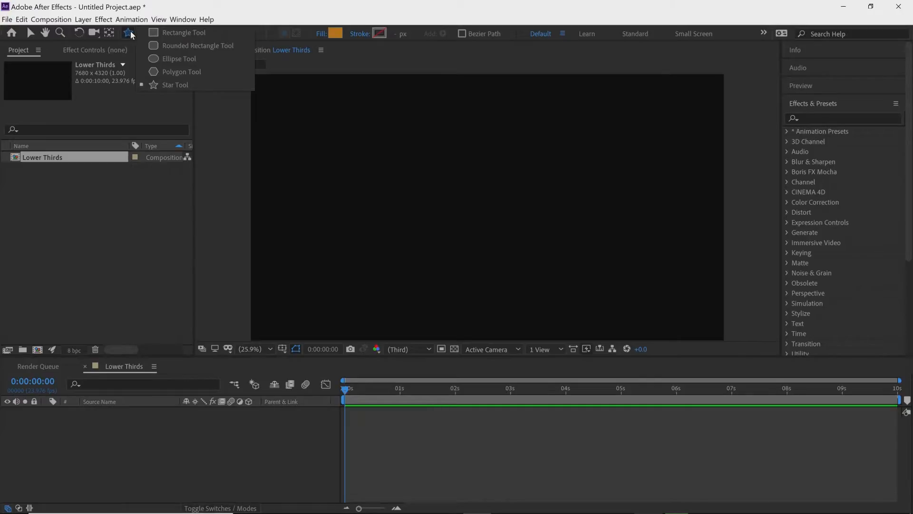
left_click(168, 36)
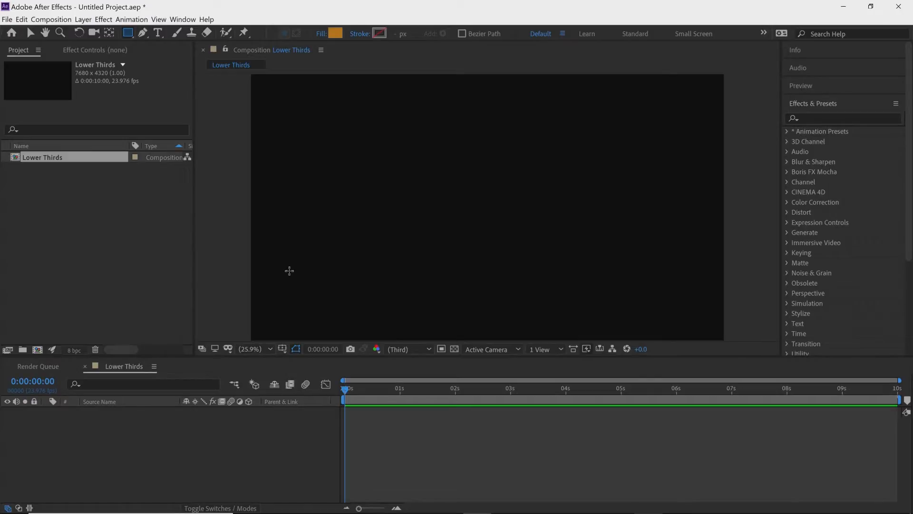
left_click_drag(289, 270, 551, 312)
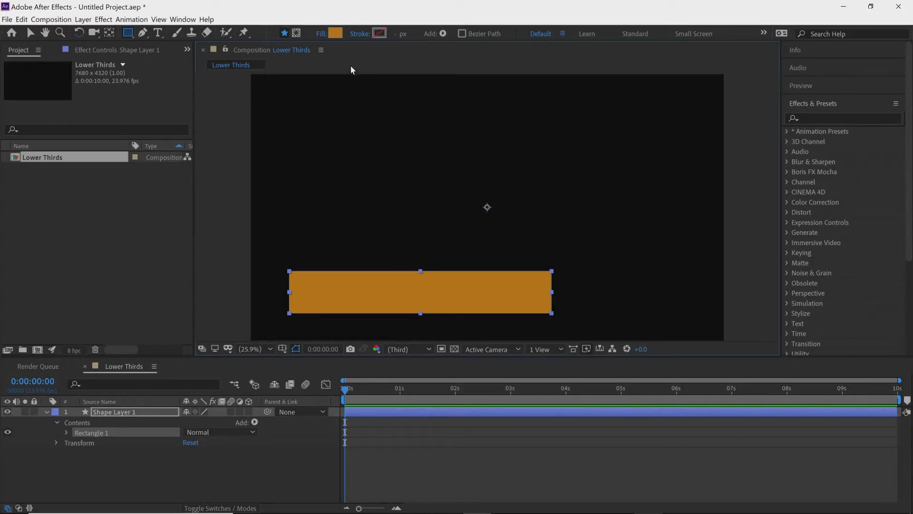
- Try the Radial Gradient, Linear Gradient and Solid Color fill types on the rectangle, then apply None
left_click(321, 36)
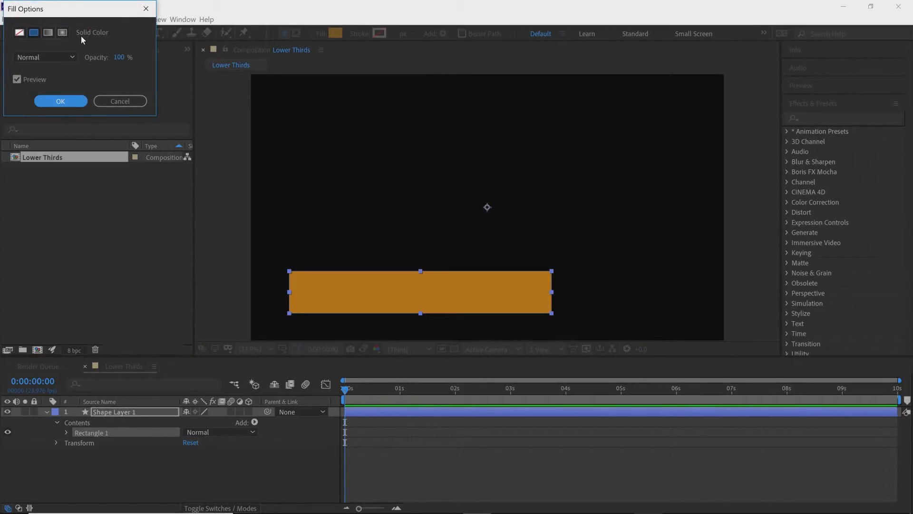
left_click(64, 33)
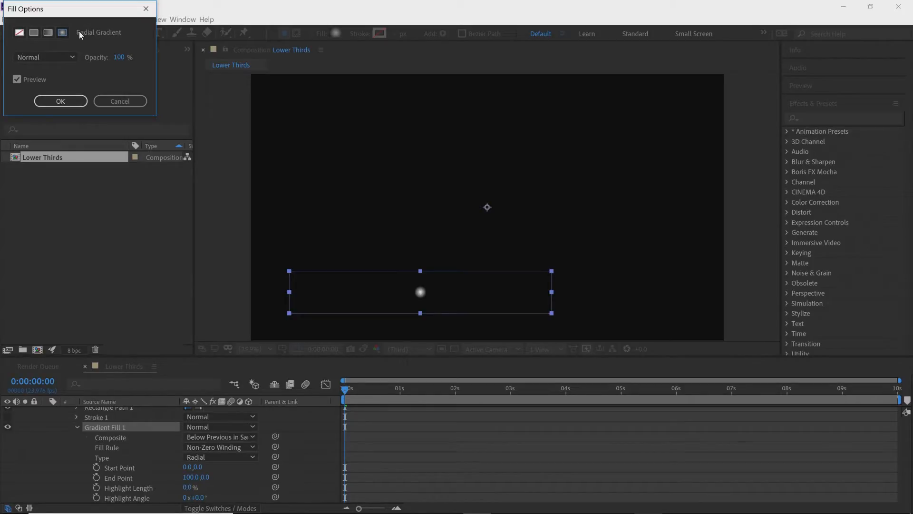
left_click(50, 33)
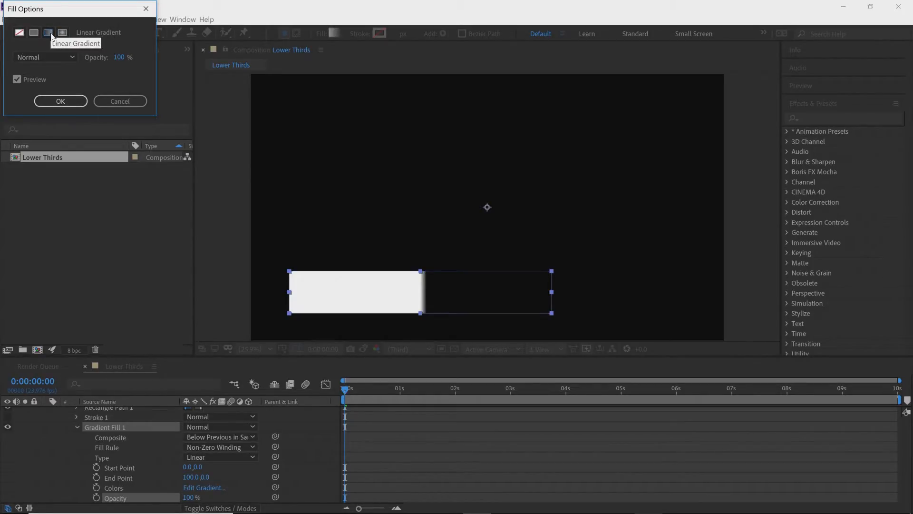
left_click(34, 33)
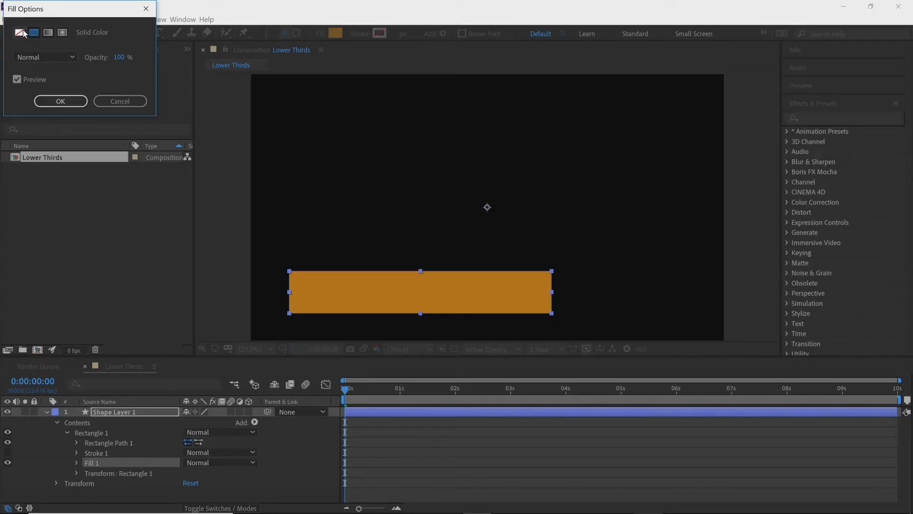
left_click(21, 33)
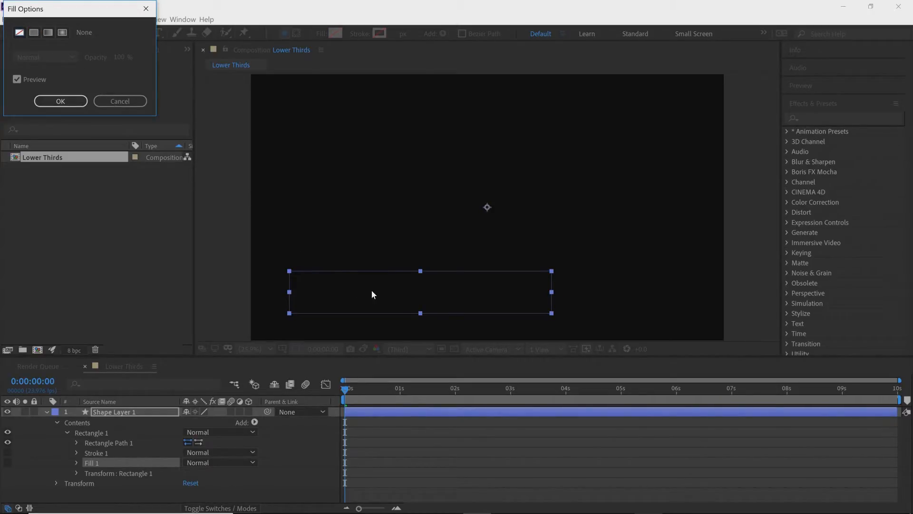
left_click(56, 103)
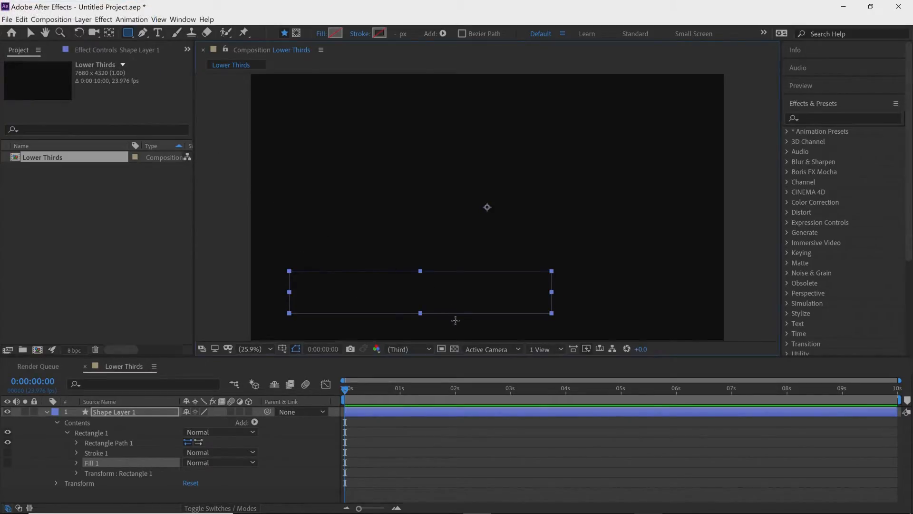
- Turn on the transparency grid in the composition view and set the rectangle's fill type to Solid Color
left_click(455, 348)
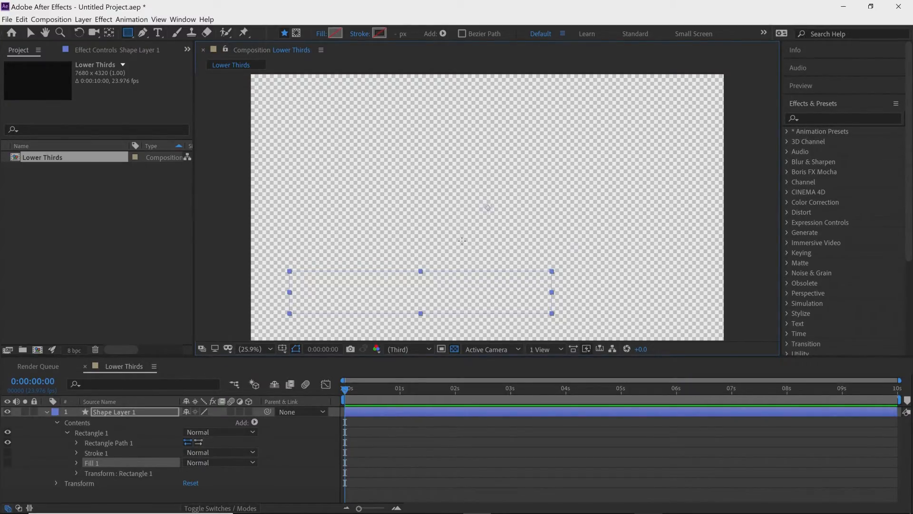
left_click(320, 34)
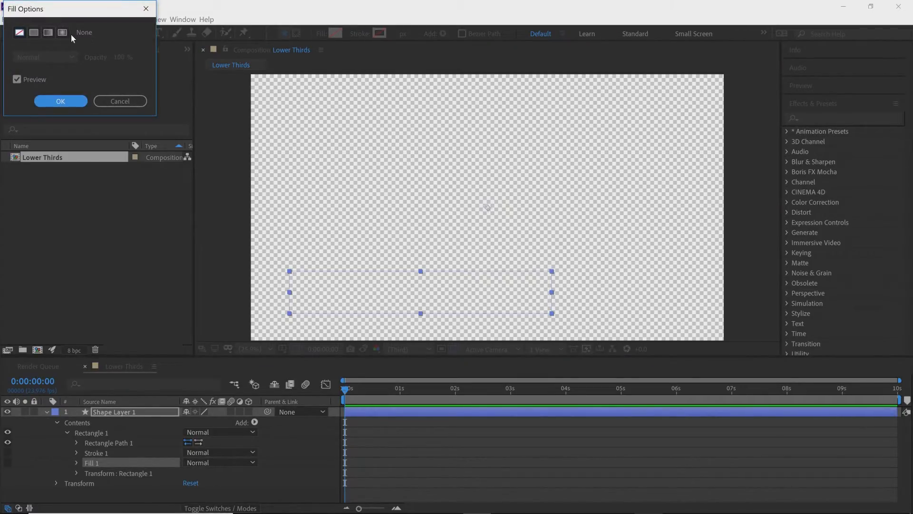
left_click(33, 32)
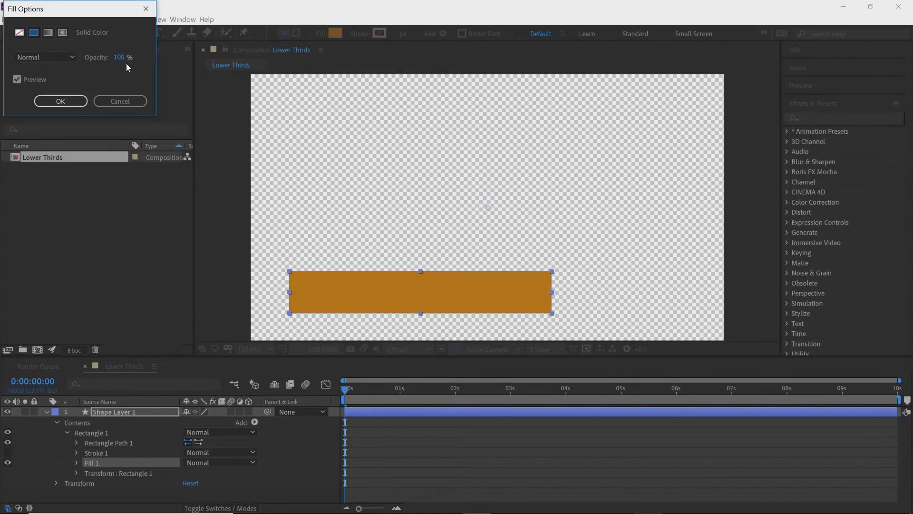
left_click(60, 101)
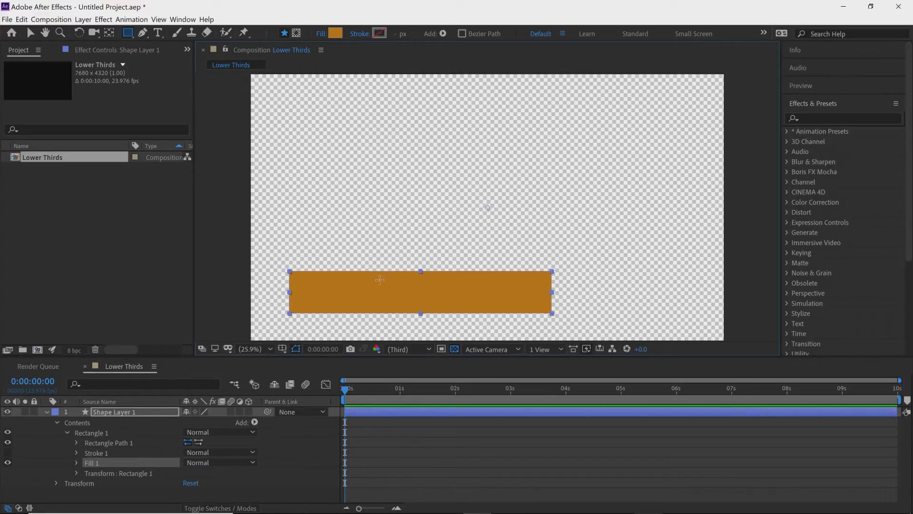
- Try different hues for the rectangle's fill, comparing with the preview off and on, and apply the dark orange BE620F
left_click(337, 35)
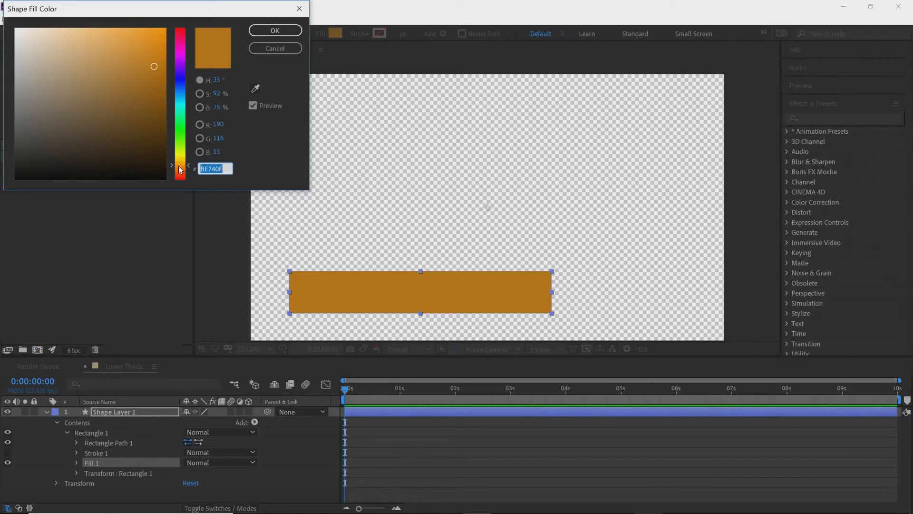
mouse_move(184, 164)
left_mouse_down()
mouse_move(184, 30)
mouse_move(185, 160)
left_mouse_up()
left_click_drag(186, 170, 186, 171)
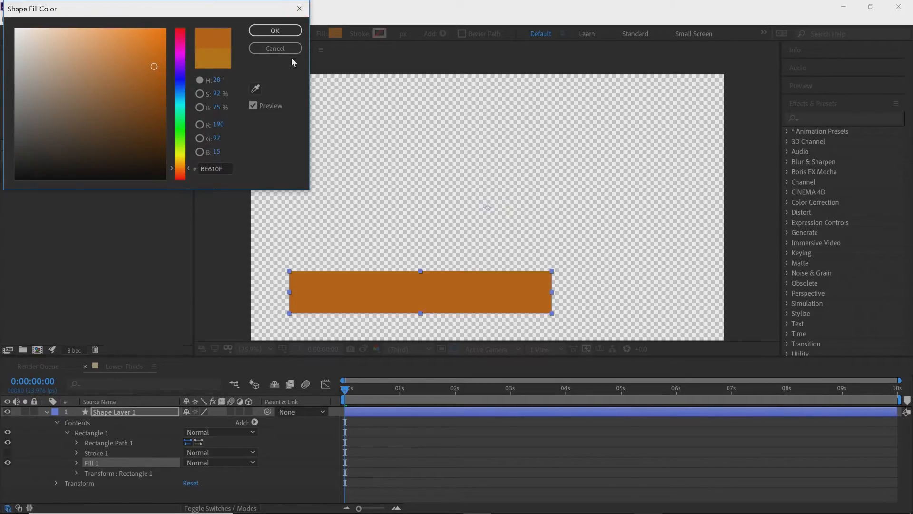
left_click(253, 106)
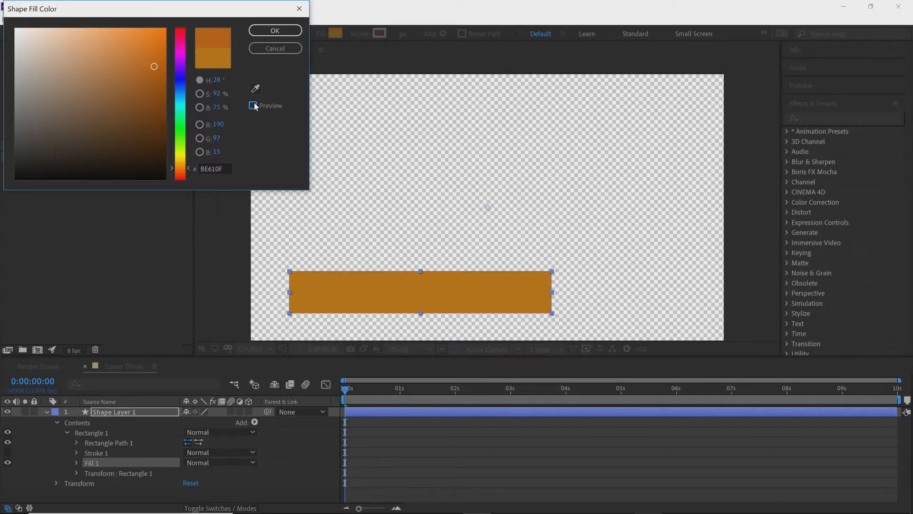
mouse_move(178, 152)
left_mouse_down()
mouse_move(180, 48)
mouse_move(184, 164)
mouse_move(181, 58)
mouse_move(183, 150)
left_mouse_up()
left_click(253, 106)
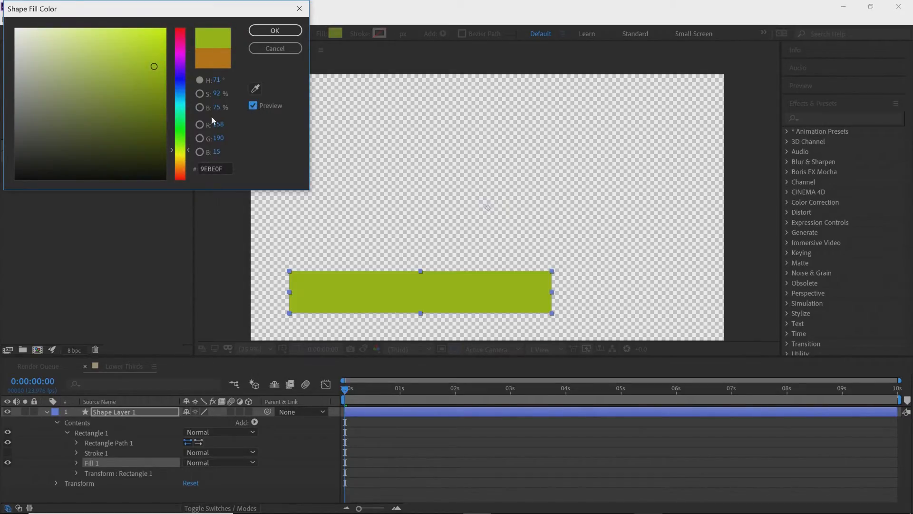
left_click_drag(185, 153, 180, 171)
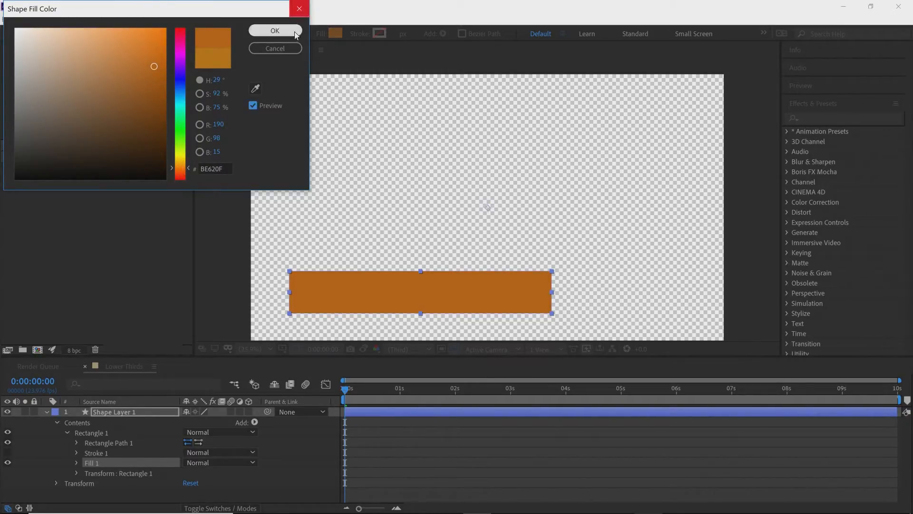
left_click(275, 30)
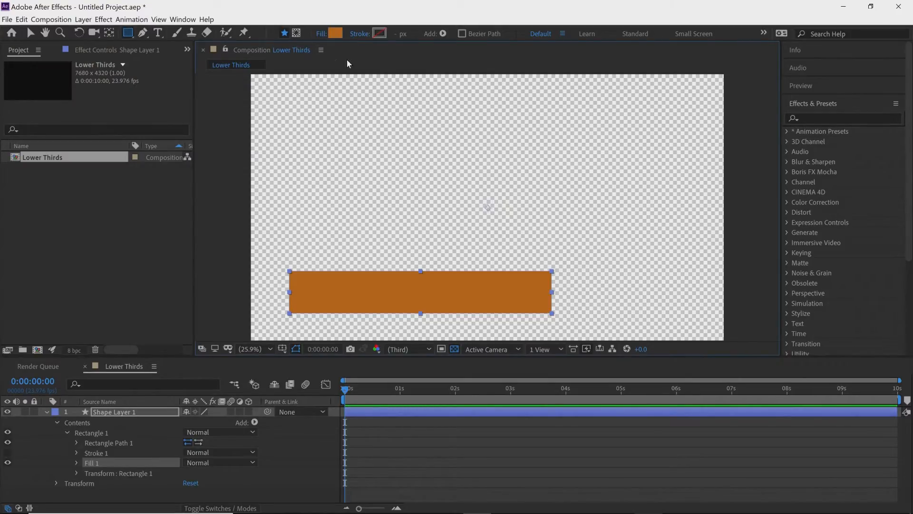
- Try the None, Linear Gradient and Radial Gradient stroke types on the rectangle and settle on a Solid Color stroke
left_click(360, 34)
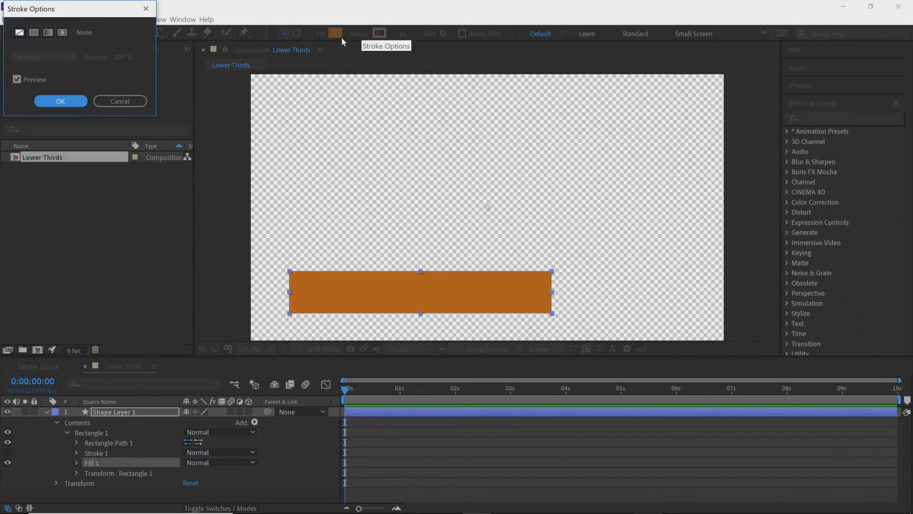
left_click(35, 33)
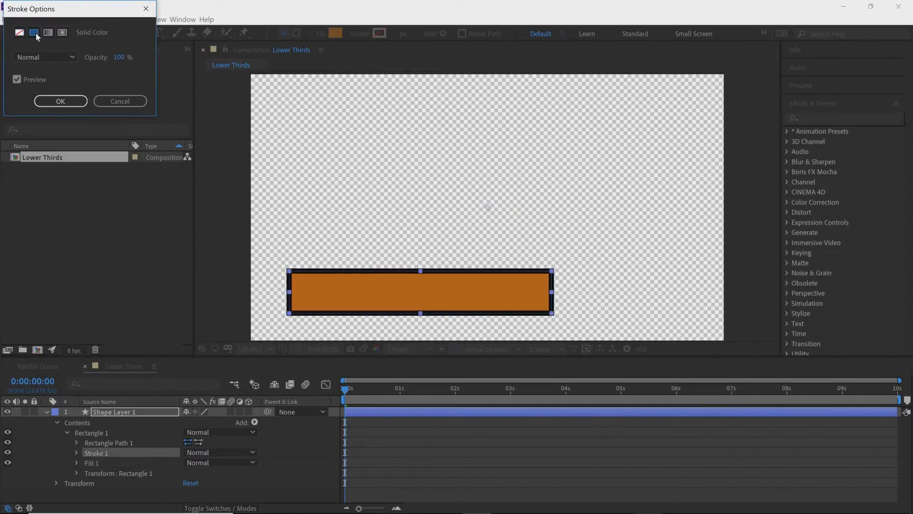
left_click(50, 33)
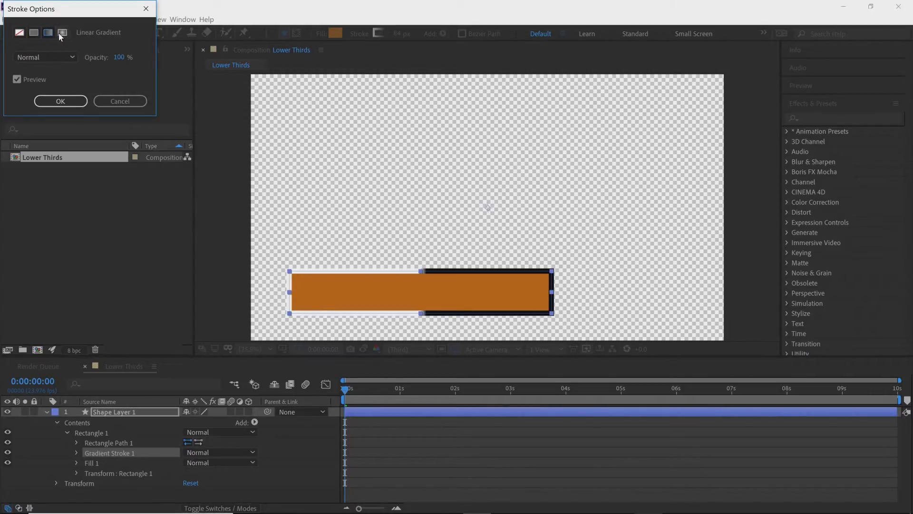
left_click(59, 33)
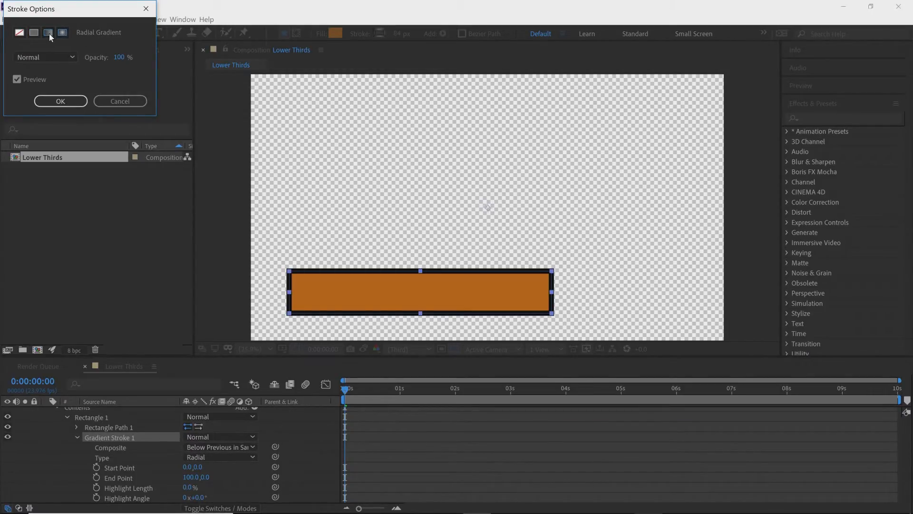
left_click(50, 33)
left_click(34, 33)
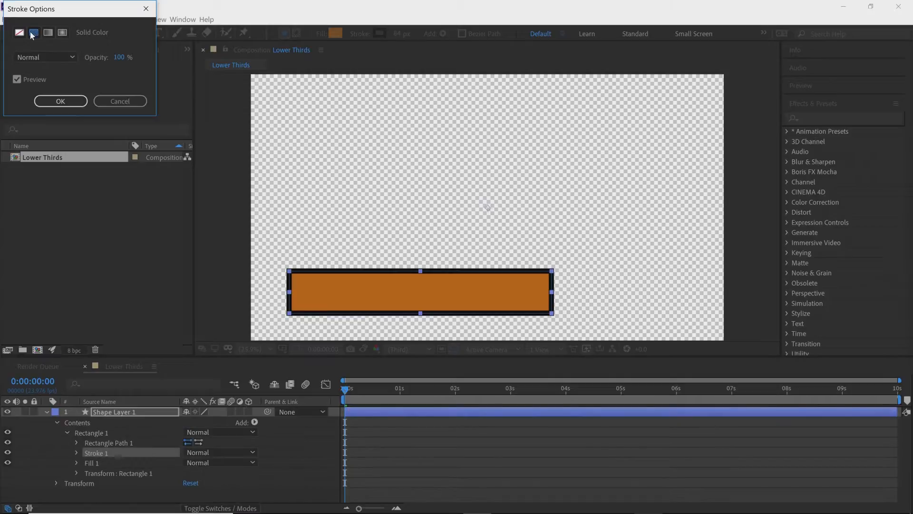
left_click(22, 33)
left_click(34, 33)
left_click(48, 33)
left_click(61, 33)
left_click(37, 32)
left_click(66, 101)
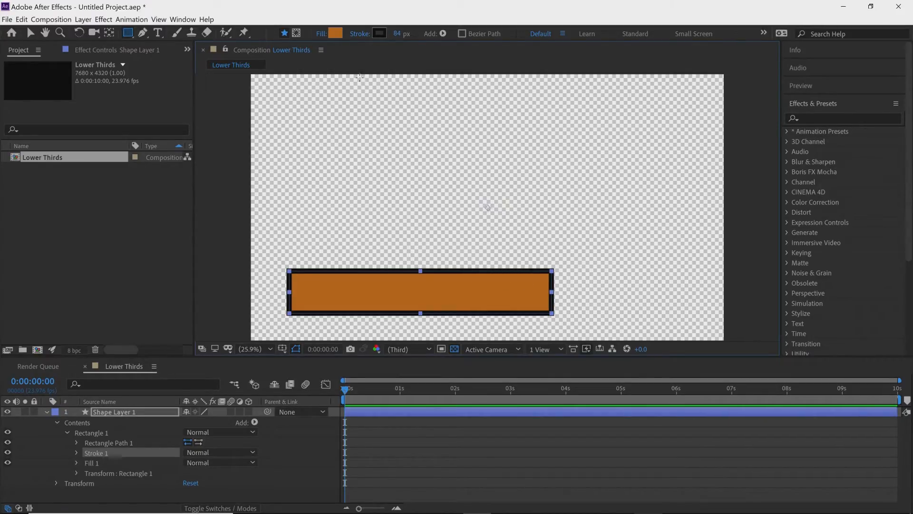
- Set the rectangle's stroke colour to the bright orange ED8608 and its stroke width to 35 px
left_click(380, 34)
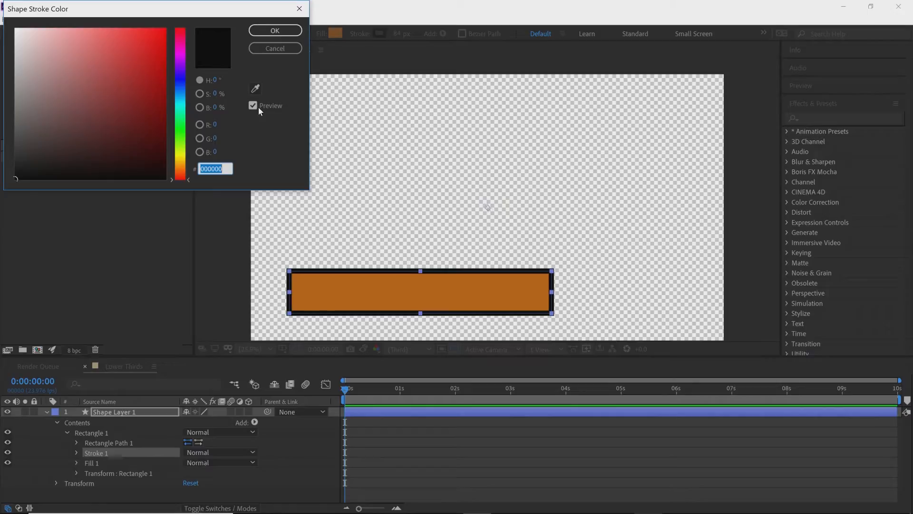
left_click_drag(180, 178, 179, 82)
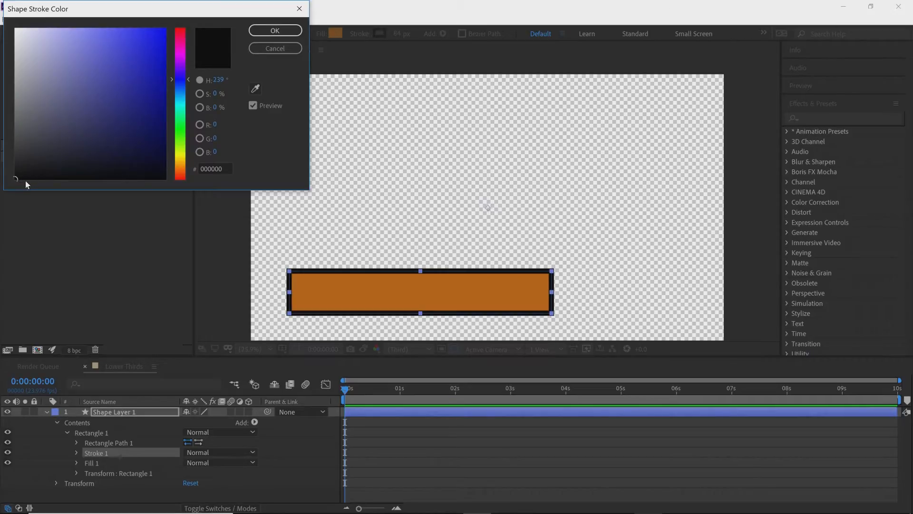
mouse_move(15, 178)
left_mouse_down()
mouse_move(134, 78)
mouse_move(157, 43)
mouse_move(155, 35)
mouse_move(114, 32)
mouse_move(124, 32)
left_mouse_up()
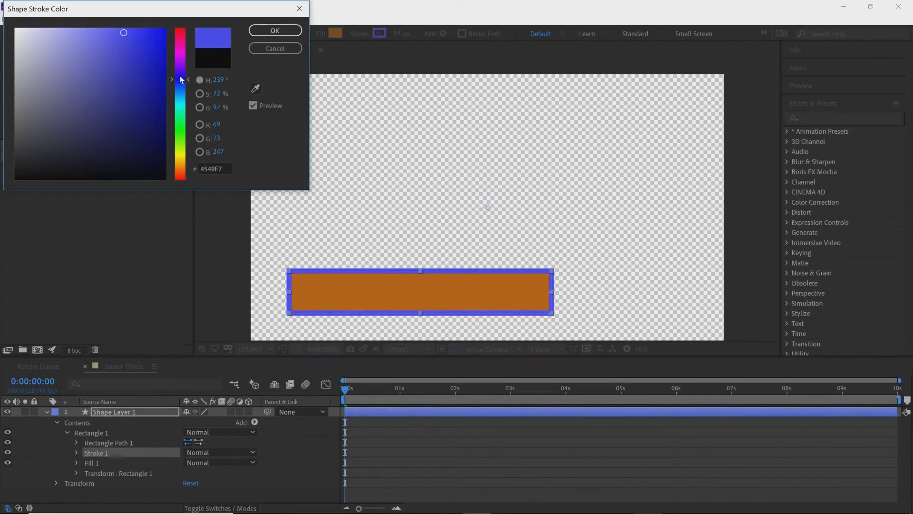
left_click_drag(177, 81, 180, 166)
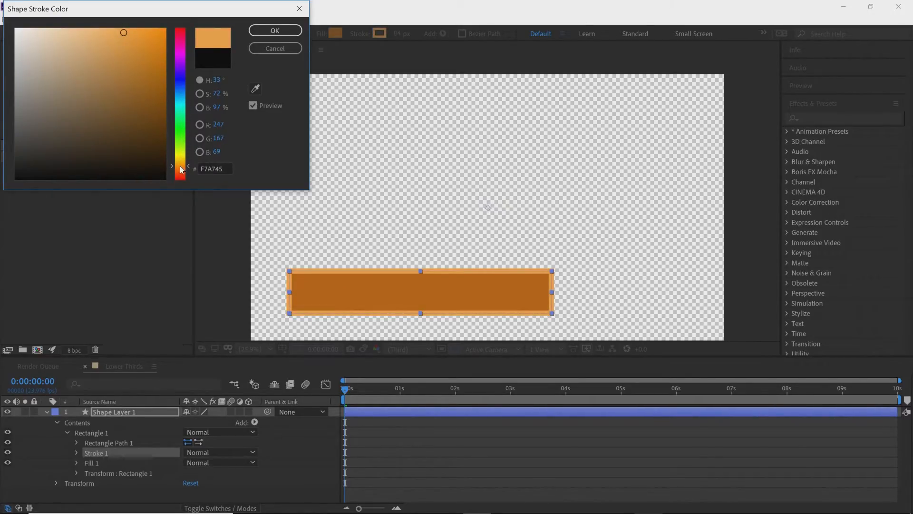
mouse_move(129, 36)
left_mouse_down()
mouse_move(147, 57)
mouse_move(161, 36)
left_mouse_up()
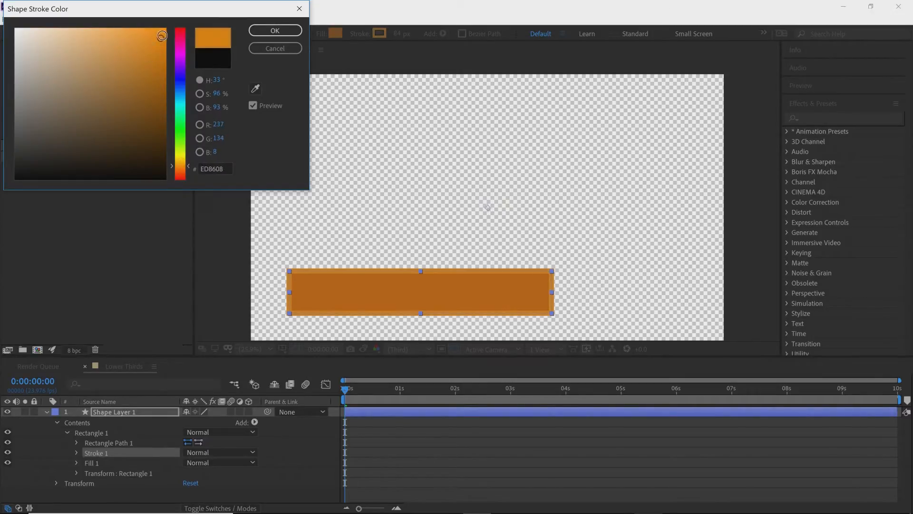
left_click(293, 29)
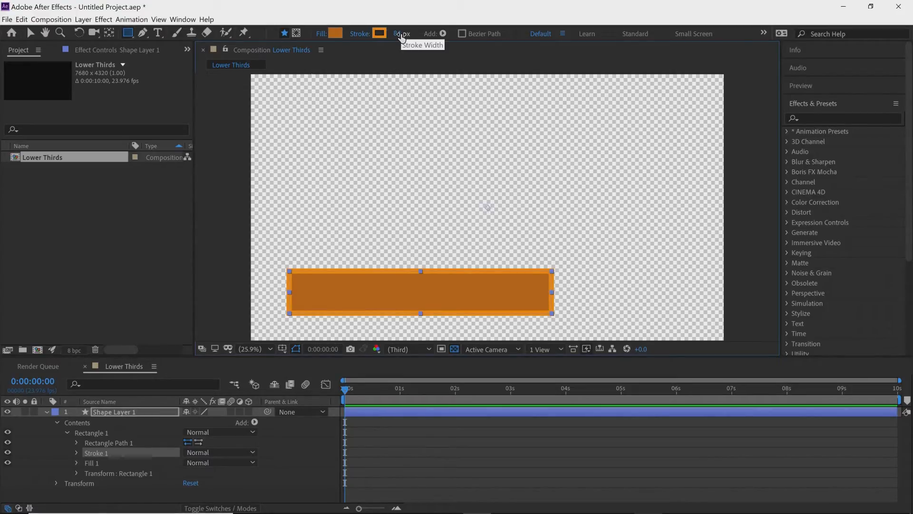
mouse_move(400, 39)
left_mouse_down()
mouse_move(537, 34)
mouse_move(389, 52)
left_mouse_up()
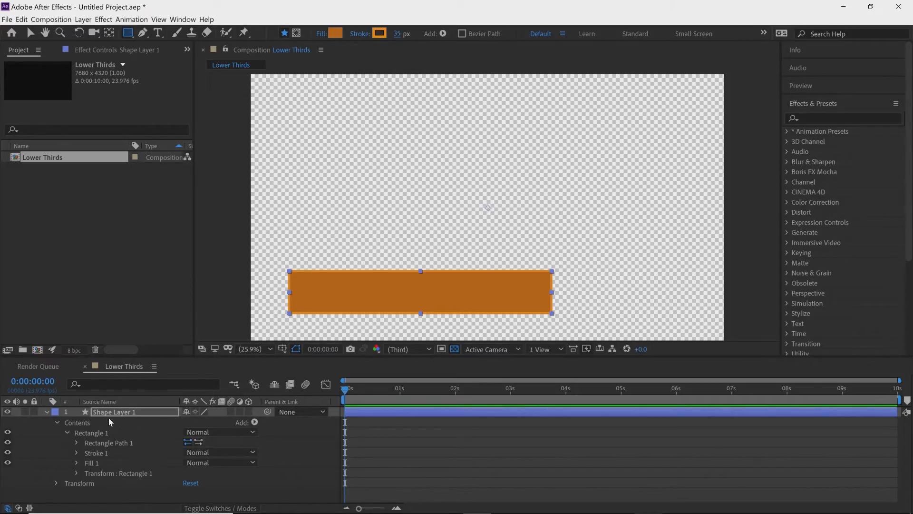
- Expand Rectangle Path 1 of the shape layer and shift its Position to -625.0, 0.0 so the bar meets the frame's left edge
left_click(127, 413)
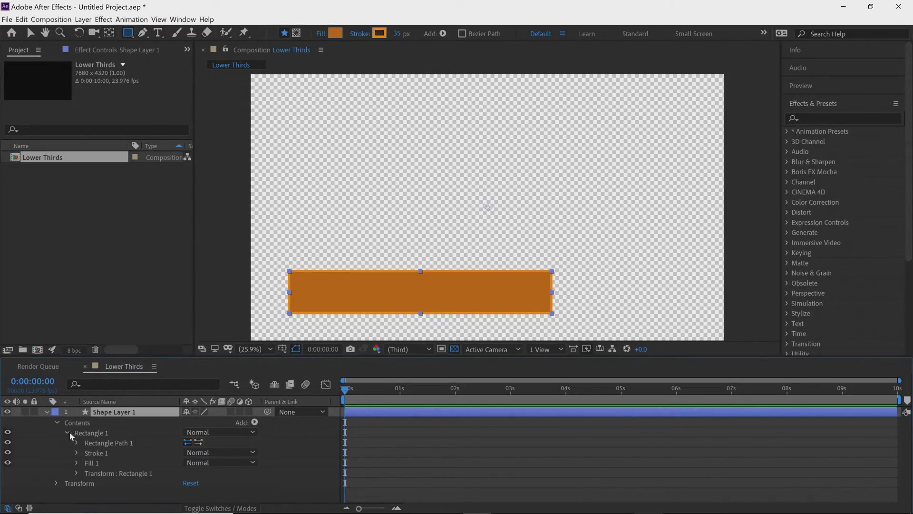
left_click(46, 412)
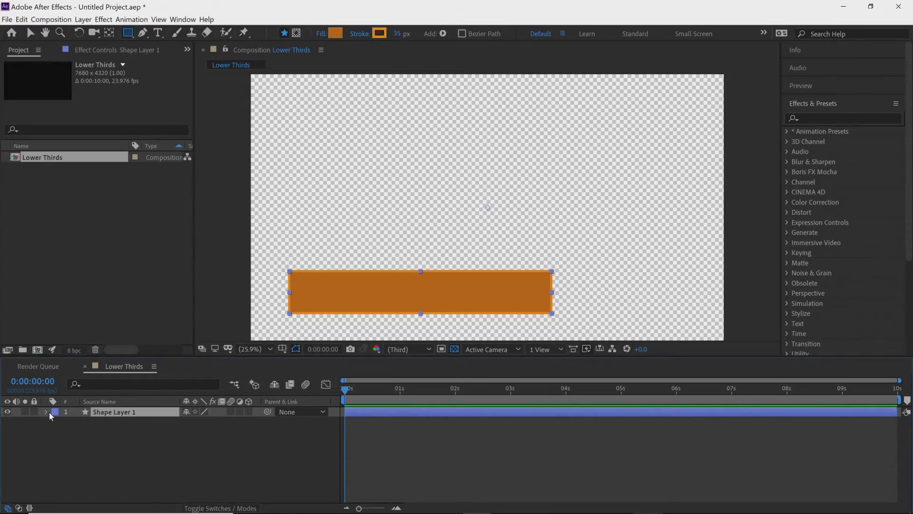
left_click(46, 412)
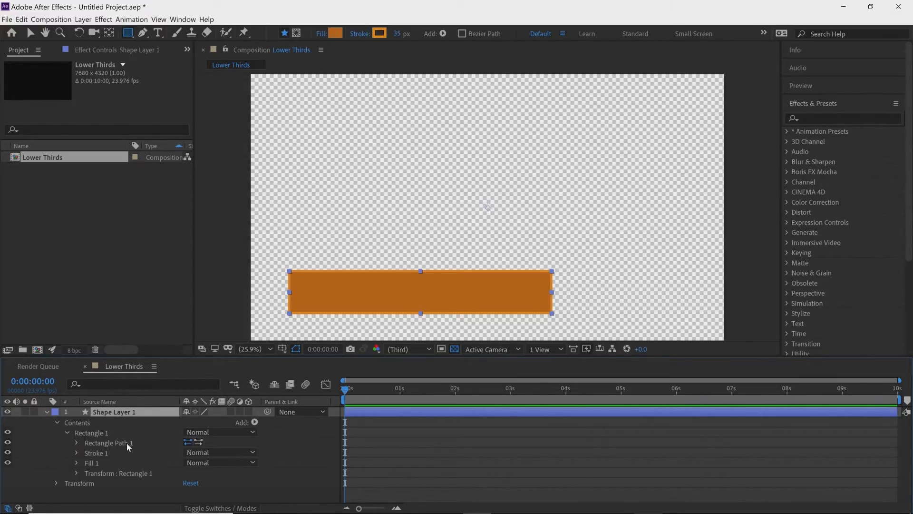
left_click(76, 442)
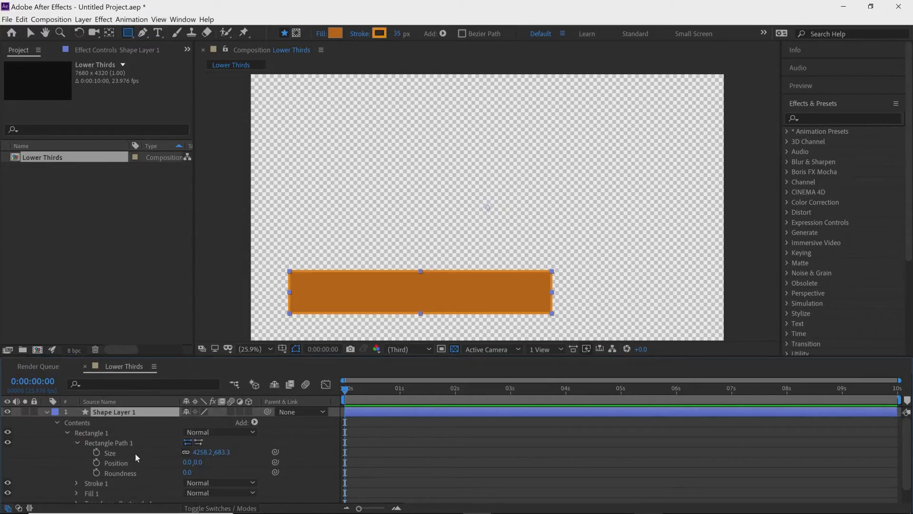
left_click(115, 463)
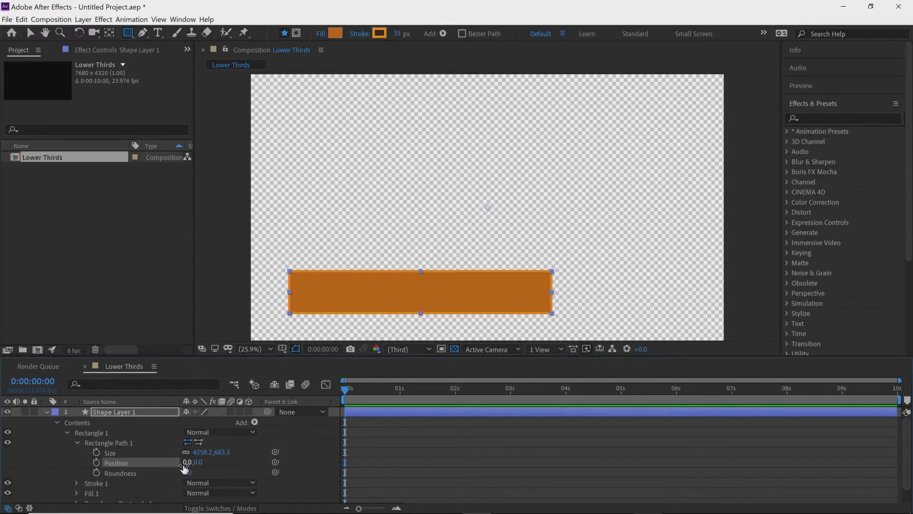
left_click_drag(186, 465, 29, 467)
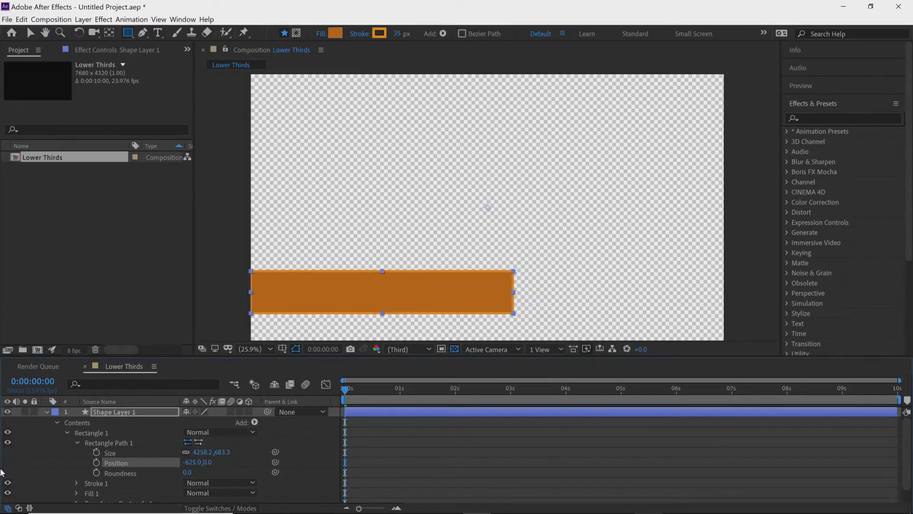
- Move the rectangle path's Position to -5185.0, 0.0, fully outside the frame's left edge, and start keyframing it at 0:00:00:00
left_click_drag(194, 461, 18, 463)
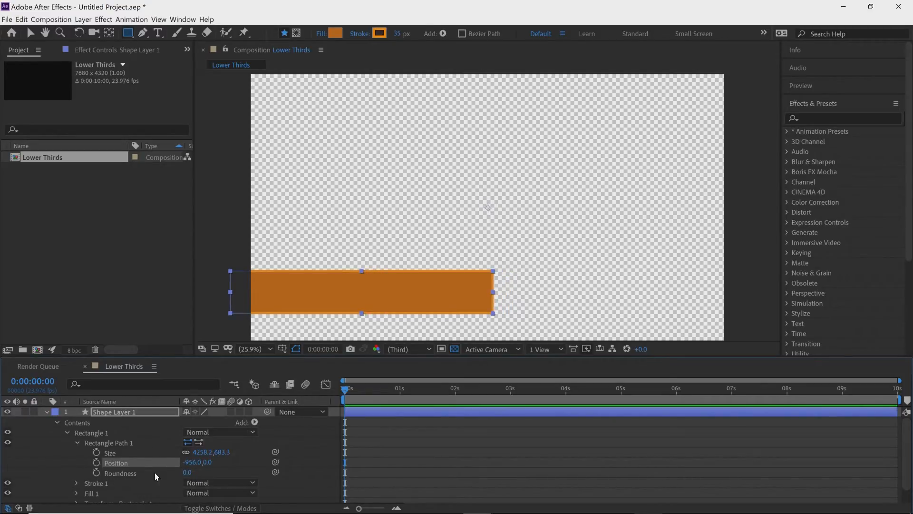
left_click_drag(190, 463, 21, 465)
left_click_drag(192, 464, 99, 467)
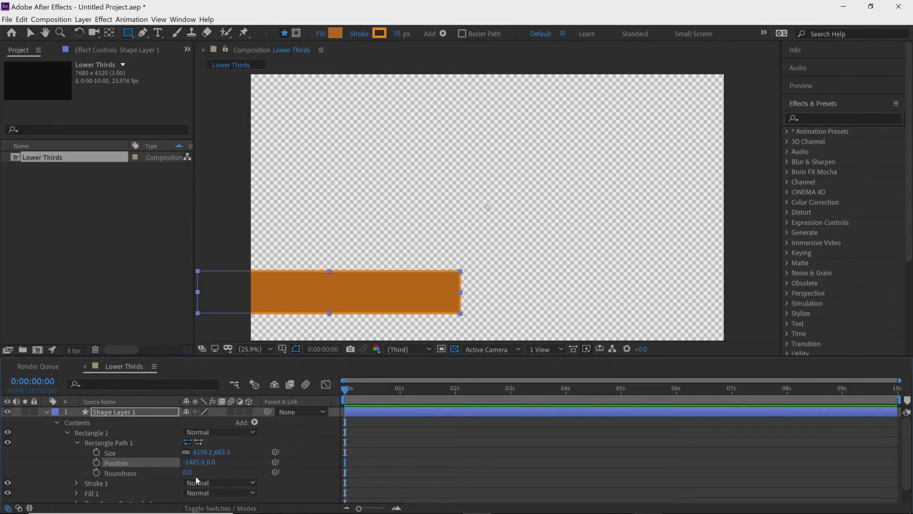
left_click_drag(194, 462, 56, 463)
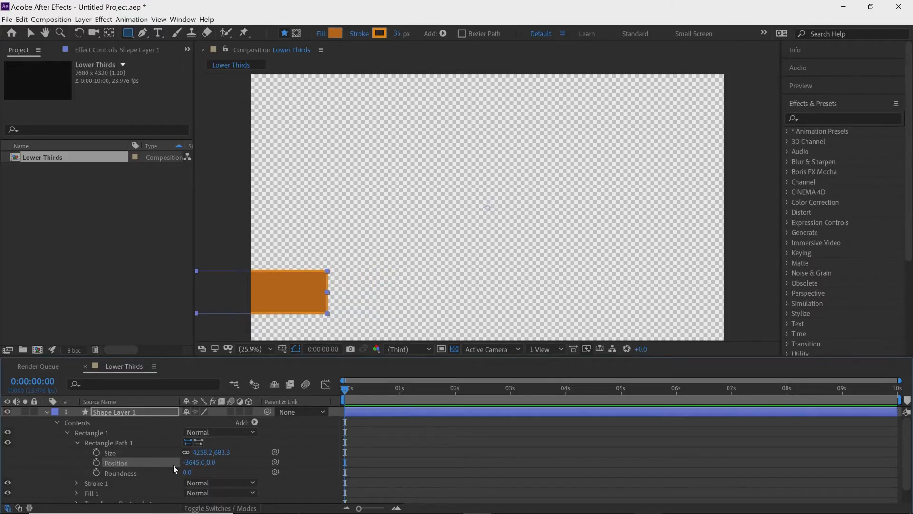
left_click_drag(197, 464, 109, 470)
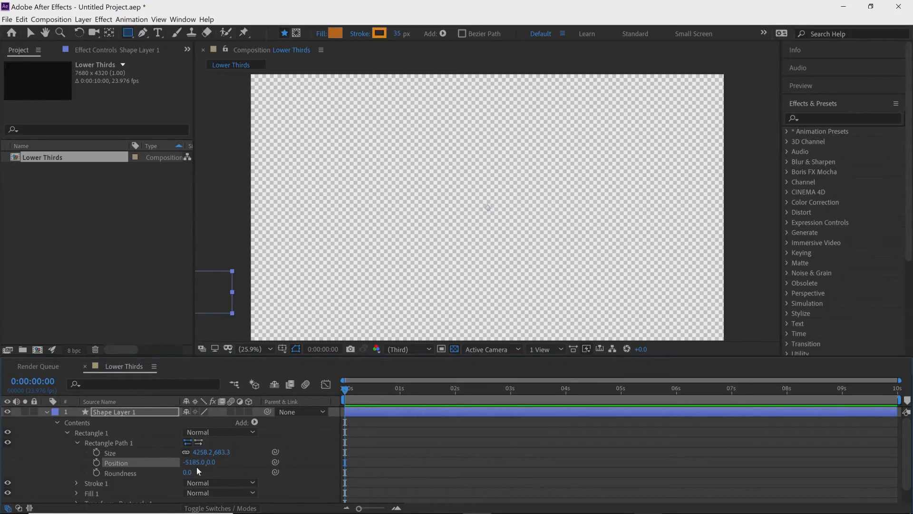
left_click(97, 462)
left_click(358, 464)
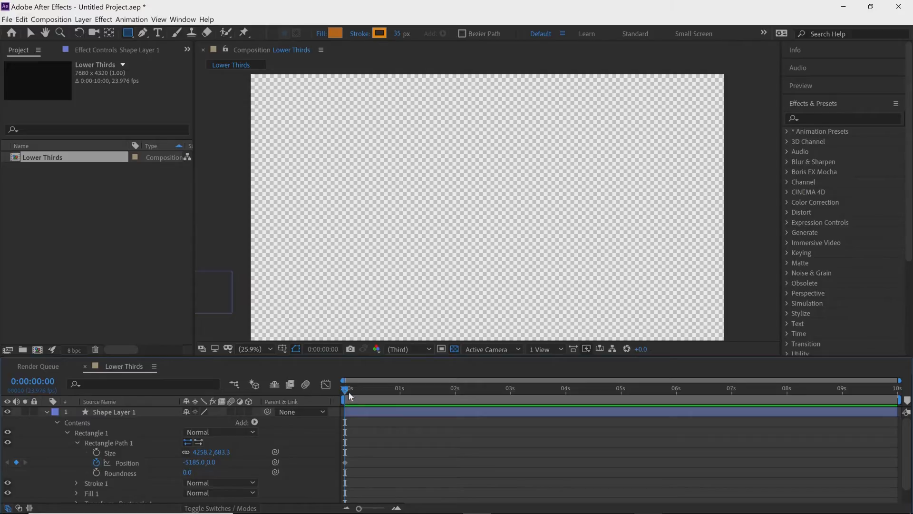
- Try a Position keyframe of -5140.0, 0.0 at 0:00:00:07, delete it and return to the start of the timeline
left_click_drag(350, 392, 386, 394)
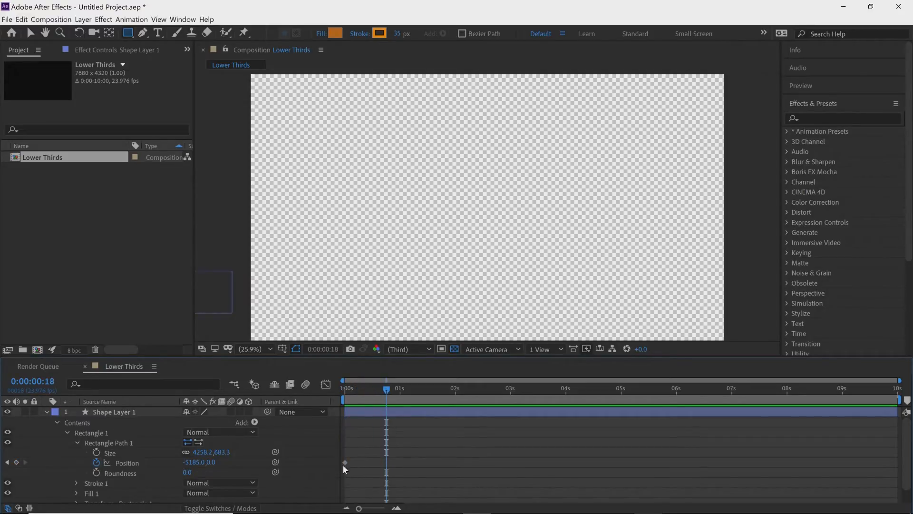
left_click(345, 463)
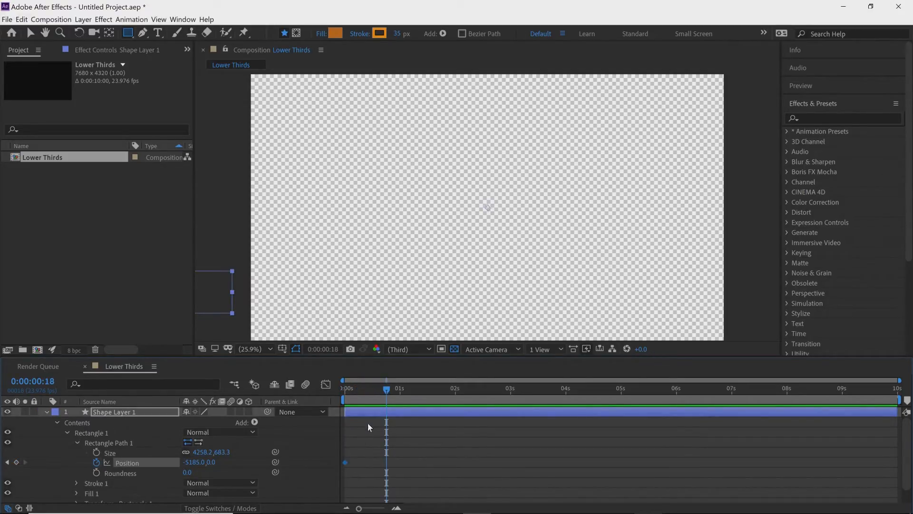
left_click_drag(383, 393, 361, 395)
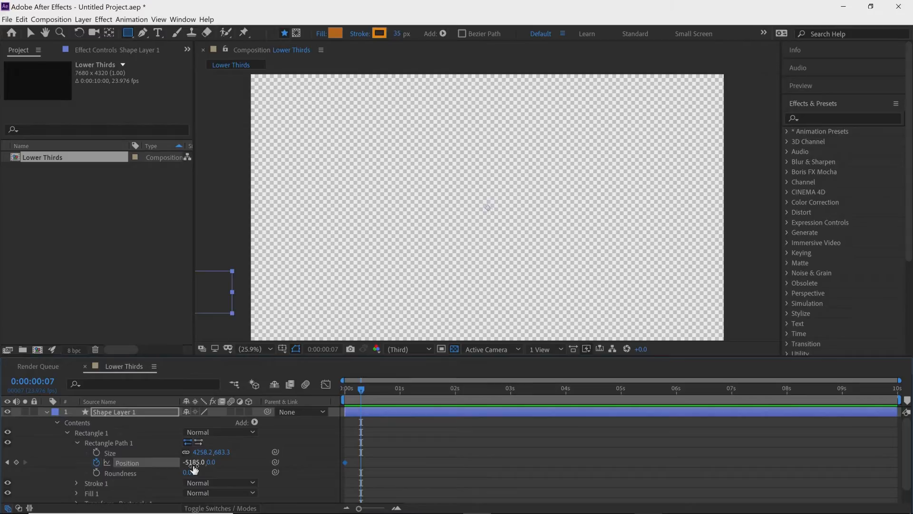
left_click_drag(194, 469, 228, 461)
mouse_move(359, 463)
left_click(384, 473)
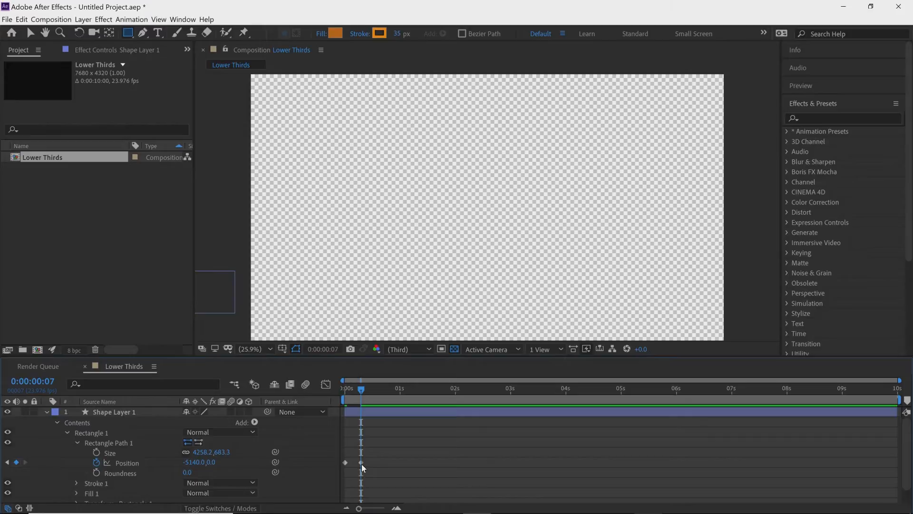
left_click(362, 463)
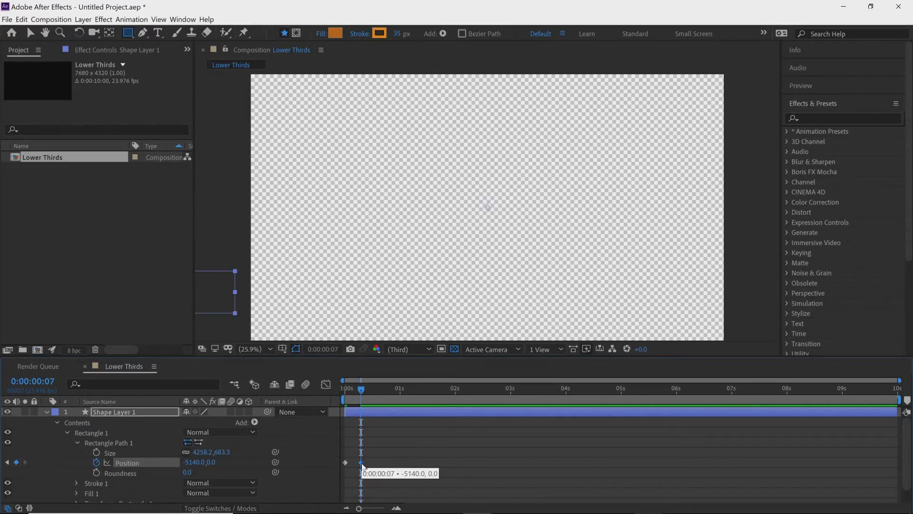
key("Delete")
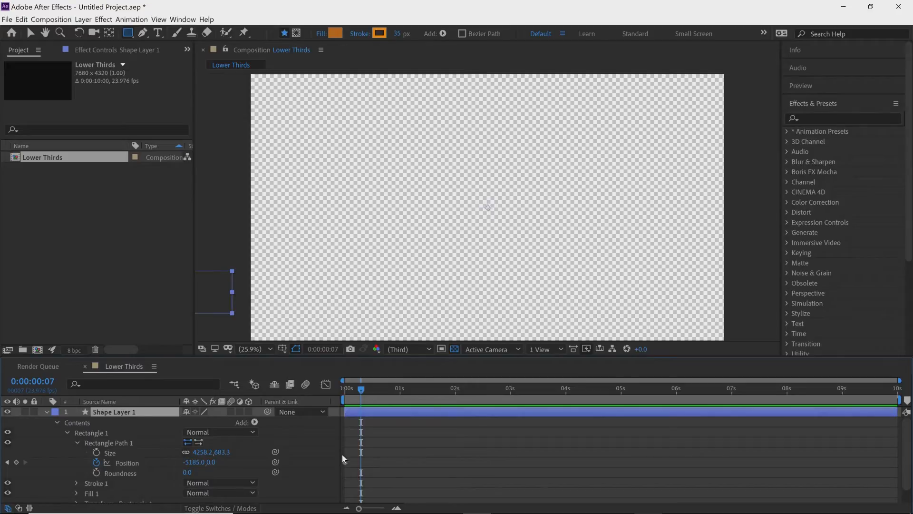
left_click_drag(359, 390, 341, 390)
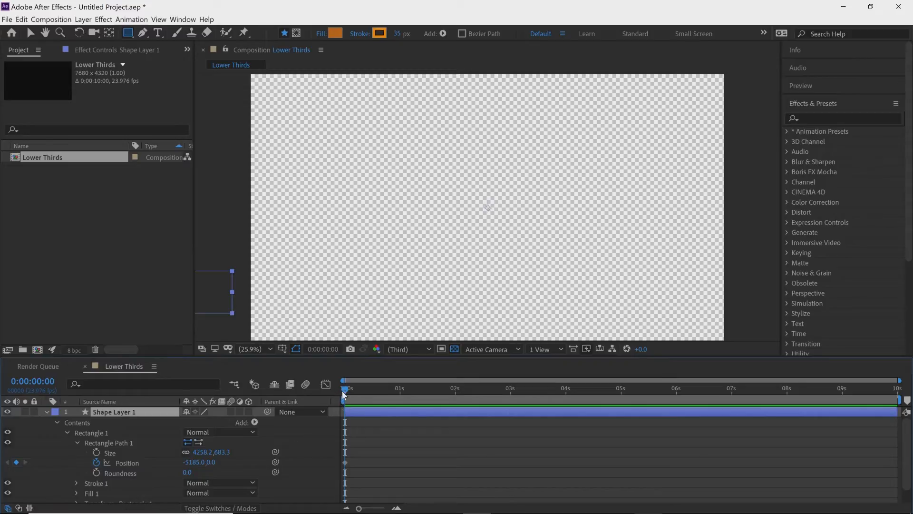
- Add a second Position keyframe at 0:00:02:00 with the value -345.0, 0.0 so the bar slides into the frame
left_click_drag(344, 389, 456, 405)
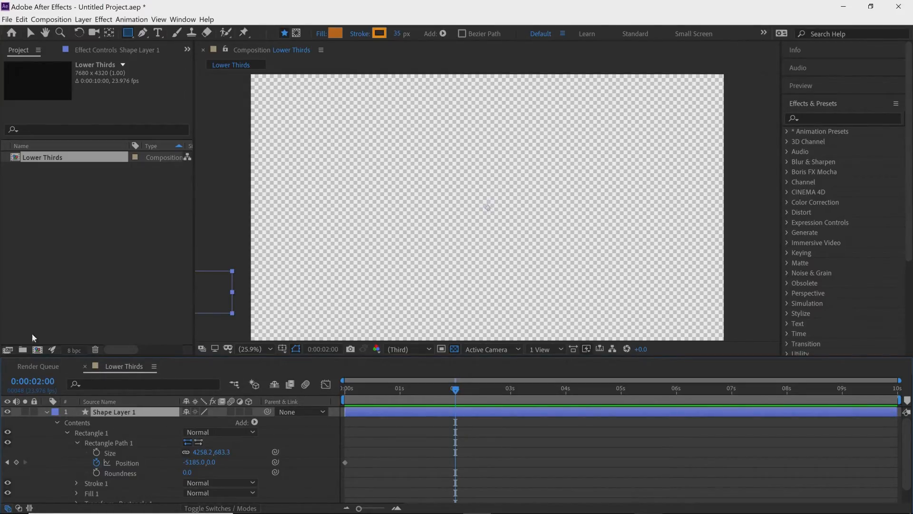
mouse_move(51, 383)
left_mouse_down()
mouse_move(22, 384)
mouse_move(54, 388)
left_mouse_up()
left_click(54, 381)
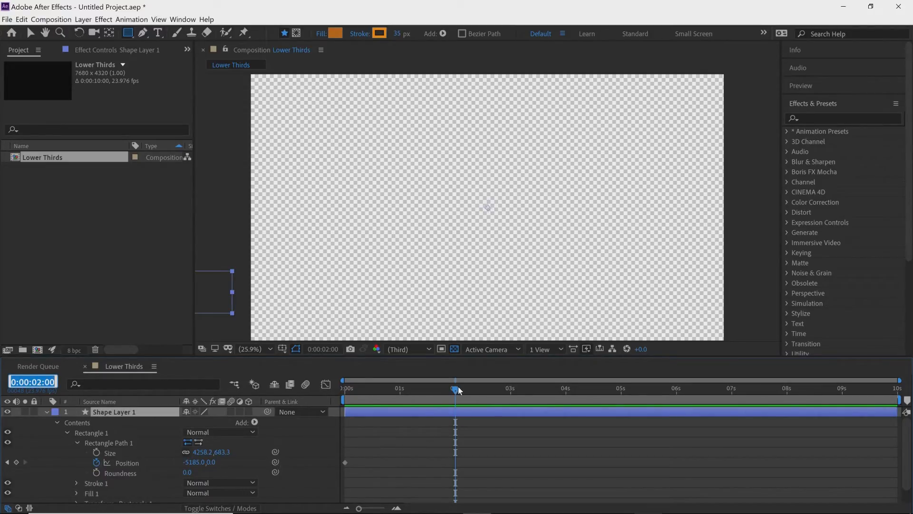
left_click(297, 462)
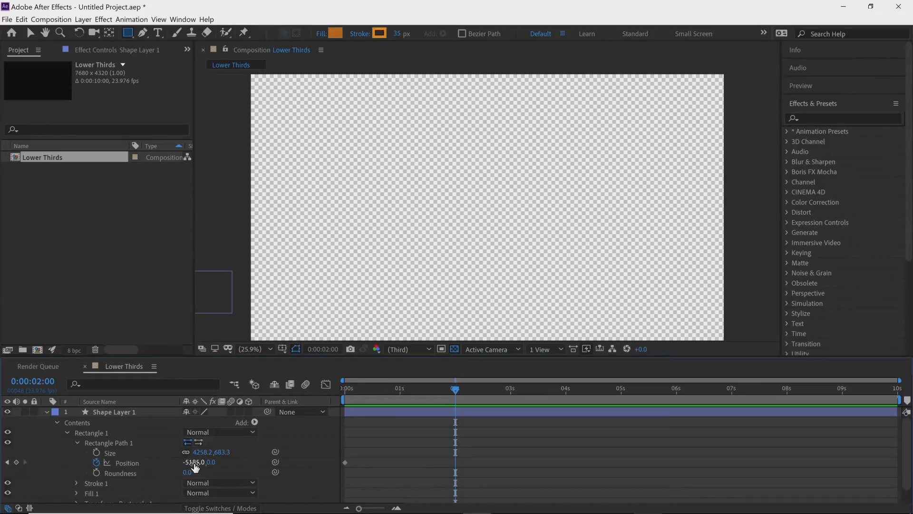
left_click_drag(194, 468, 487, 472)
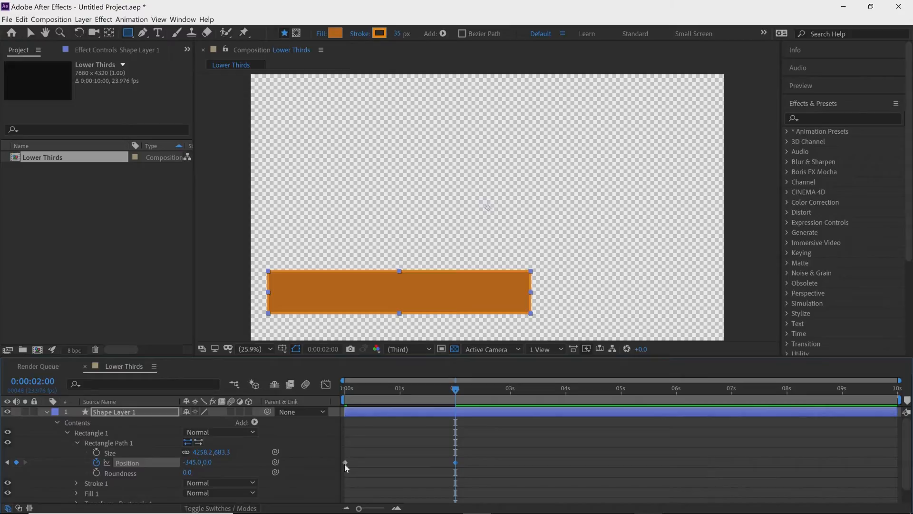
- Step back and forth between the two Position keyframes to compare the bar's placement at 0 and 2 seconds
left_click(7, 462)
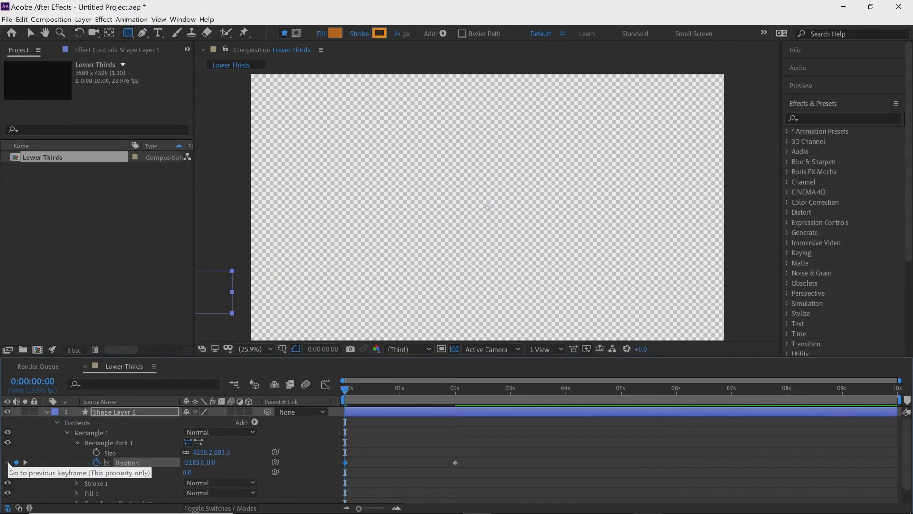
left_click(25, 463)
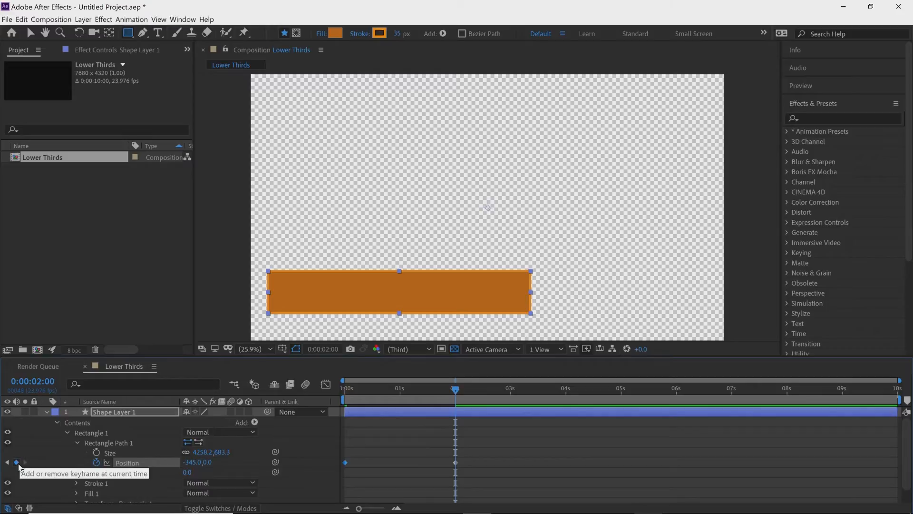
left_click(7, 462)
left_click(25, 462)
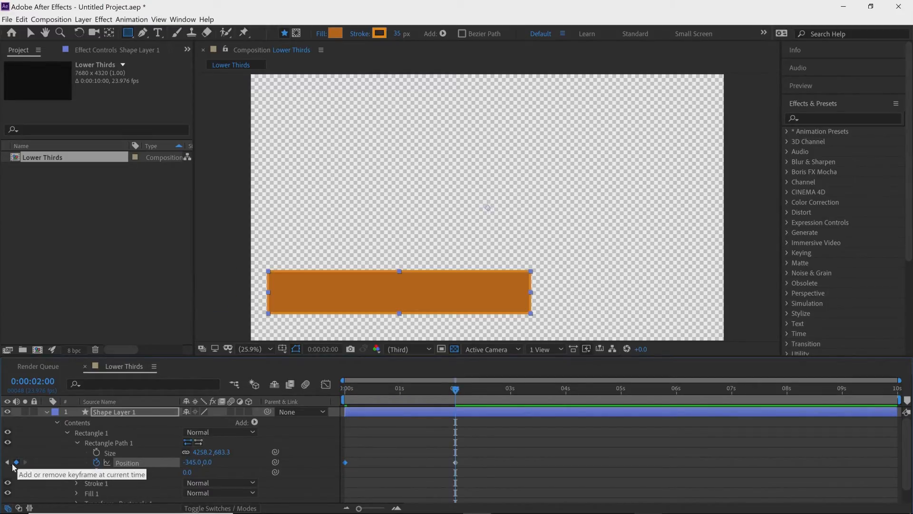
left_click(8, 463)
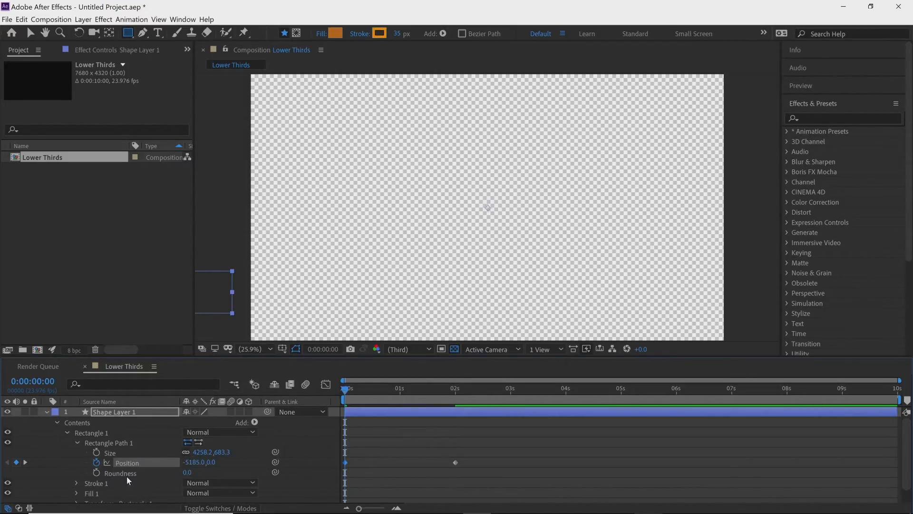
left_click(25, 462)
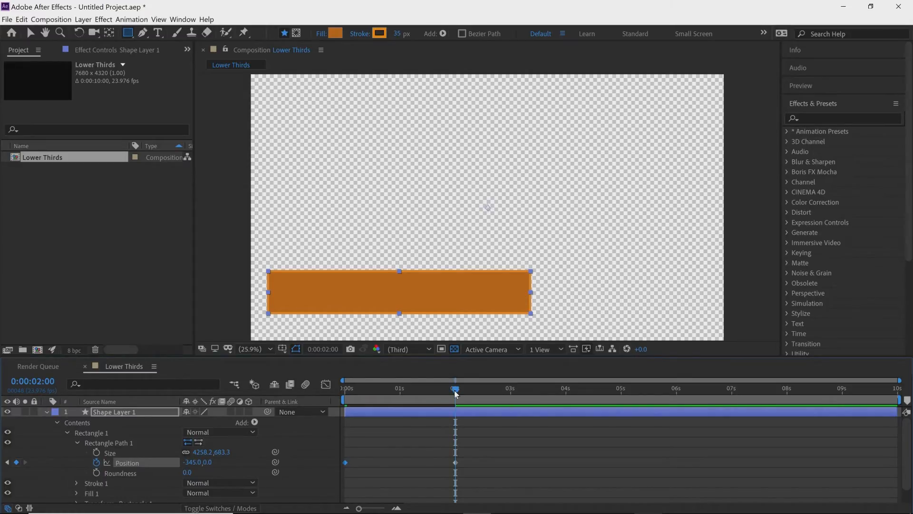
- Add a hold keyframe for Position at 0:00:05:00 with the value -345.0, 0.0 and play the animation from the start
left_click_drag(455, 392, 620, 405)
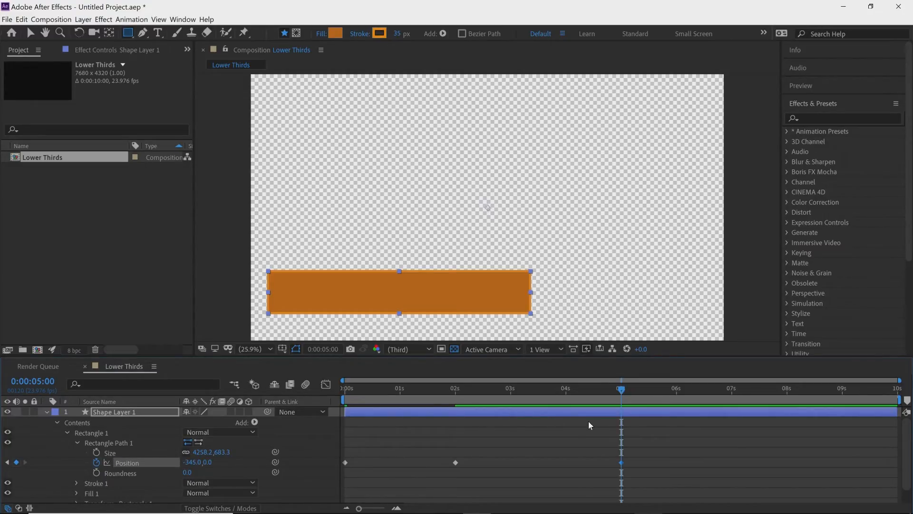
left_click_drag(624, 393, 337, 409)
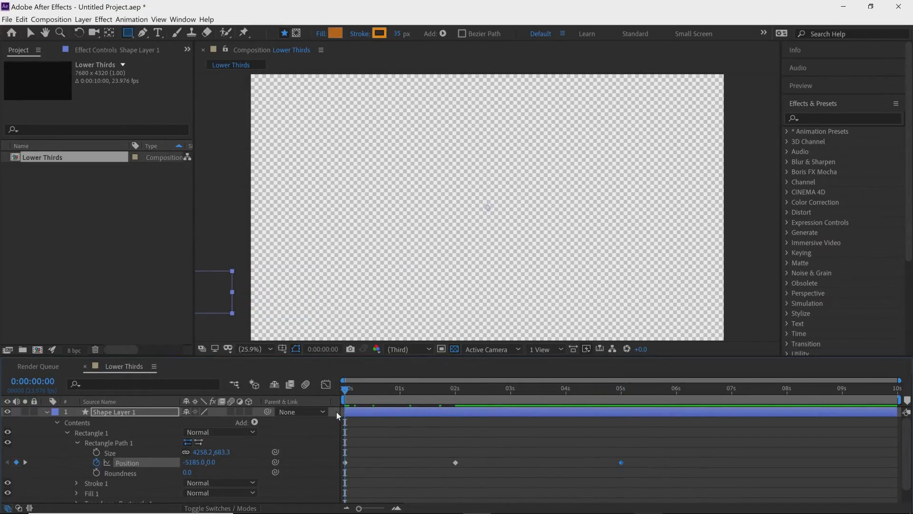
key("space")
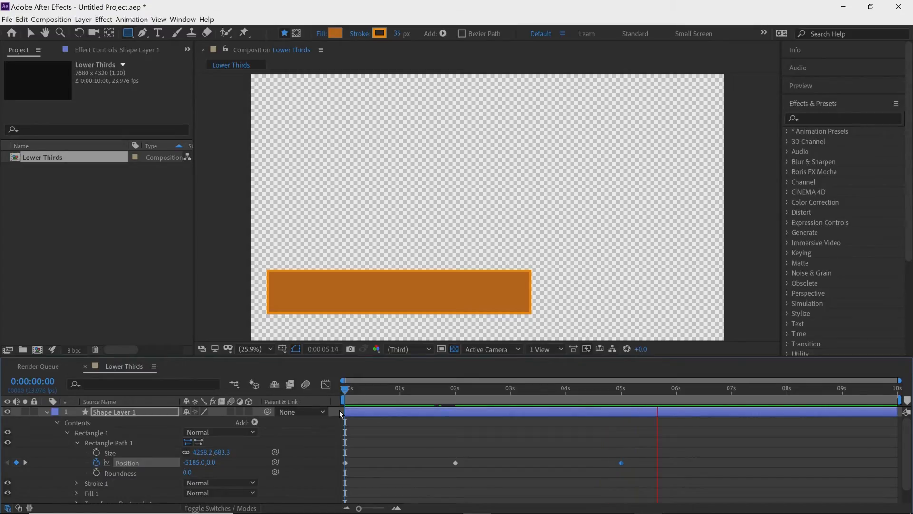
key("space")
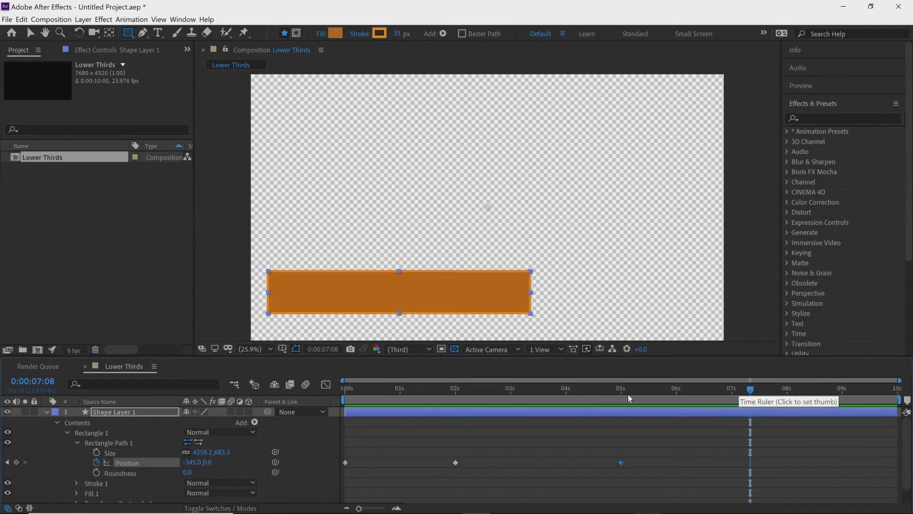
- Keyframe the bar's exit at 0:00:07:00 with Position -5665.0, 0.0 and play the animation from the start
left_click(744, 393)
left_click_drag(740, 392, 731, 400)
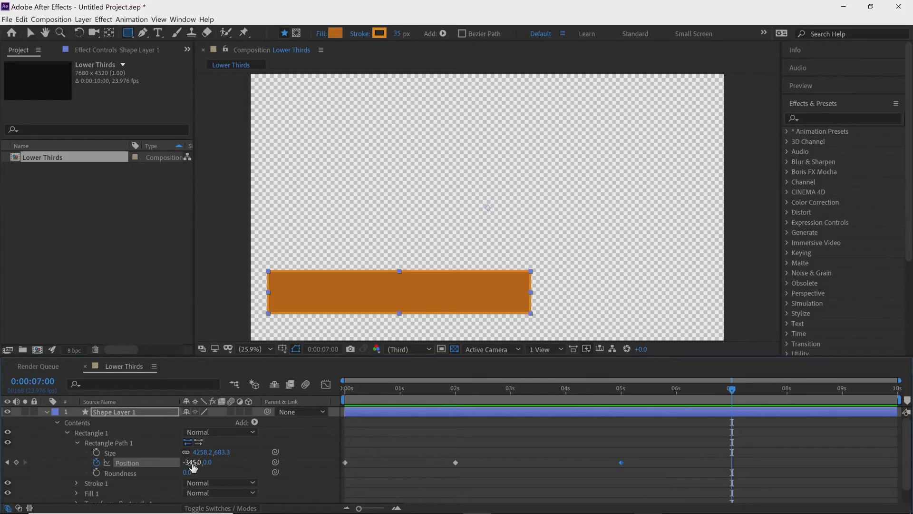
left_click_drag(192, 462, 123, 463)
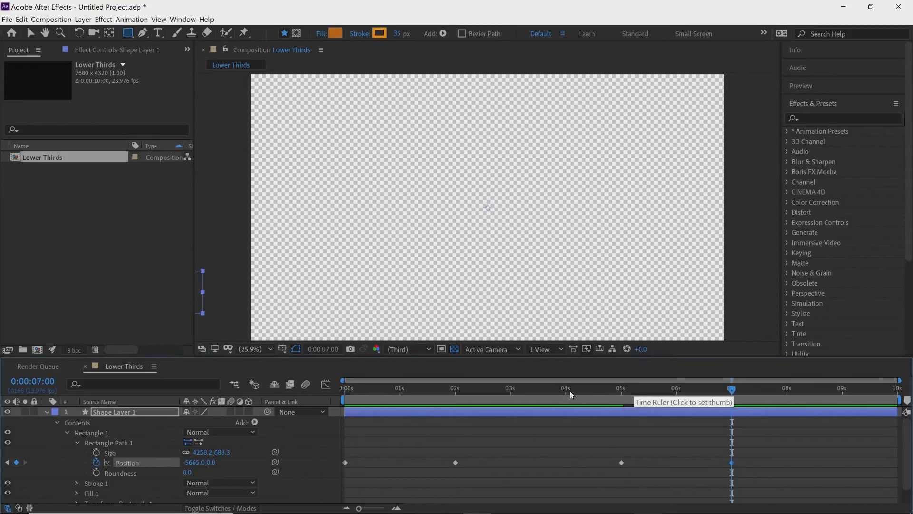
left_click_drag(364, 392, 311, 396)
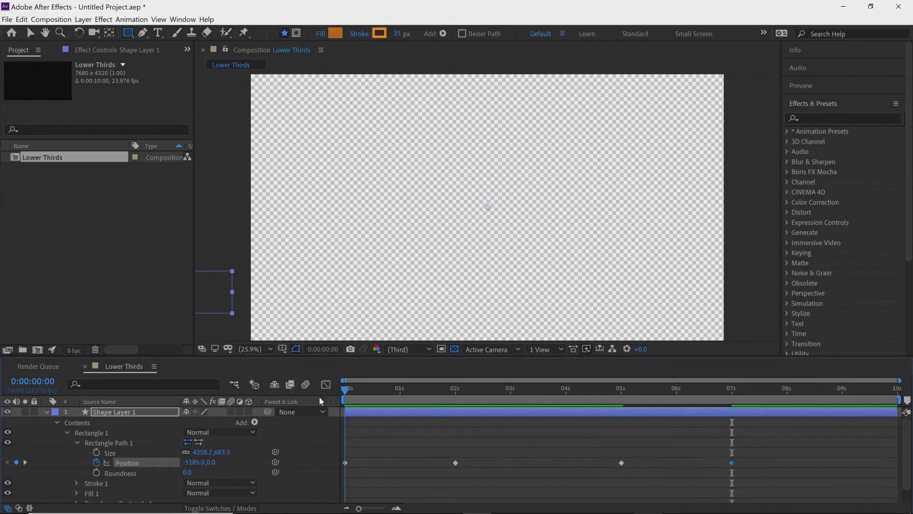
key("space")
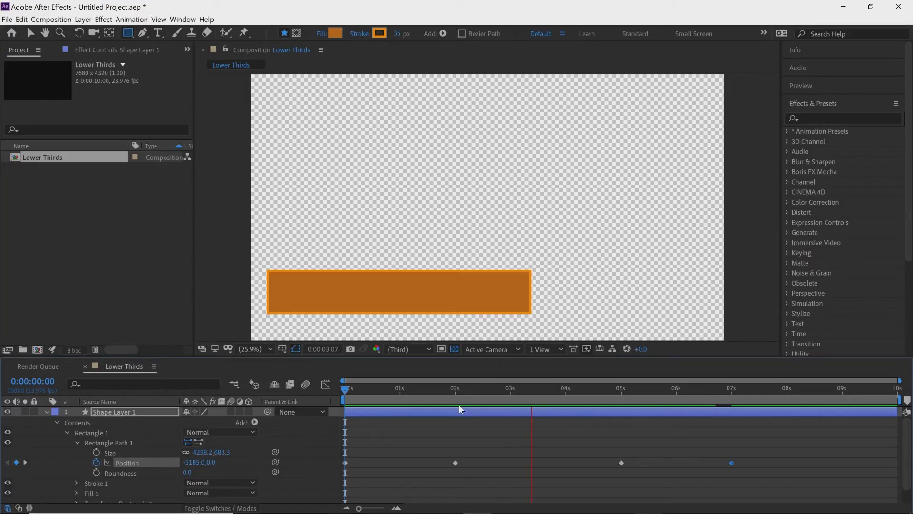
key("space")
- Scrub the timeline back to the start and compare the composition with the transparency grid off and on
left_click_drag(465, 386, 473, 421)
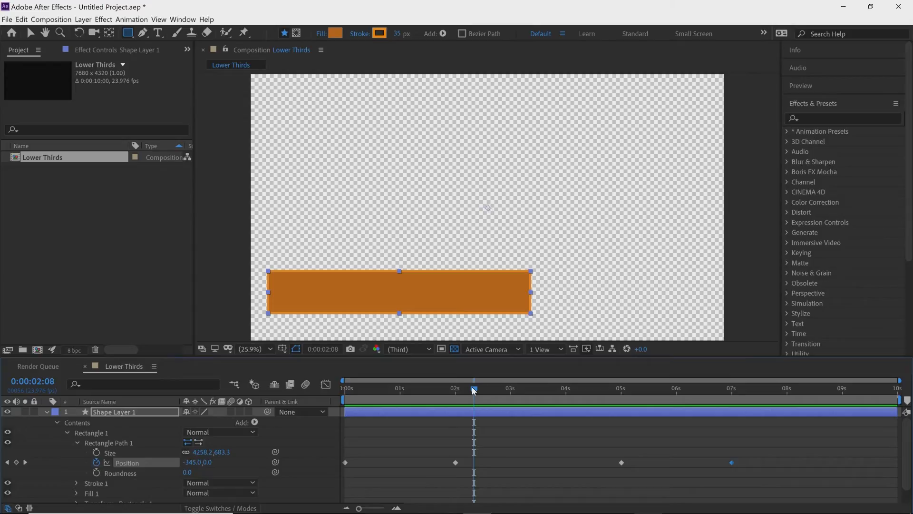
left_click_drag(454, 389, 334, 413)
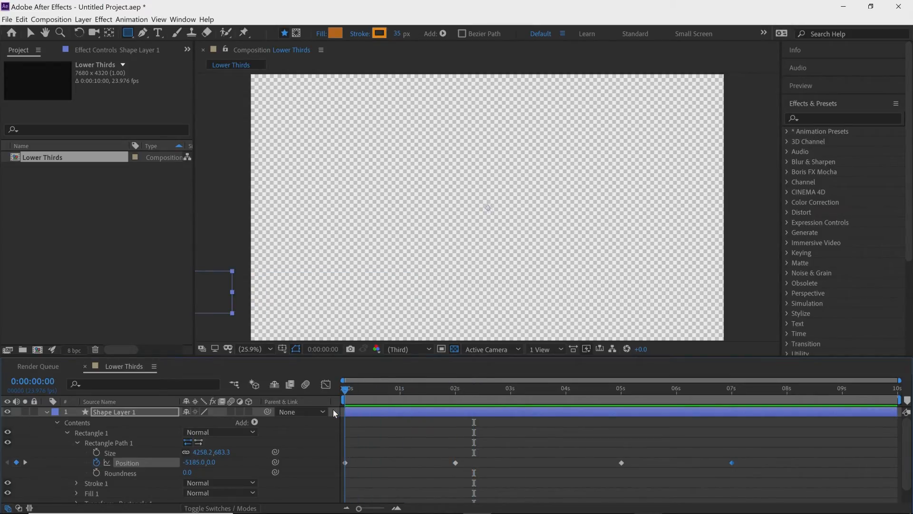
left_click(454, 349)
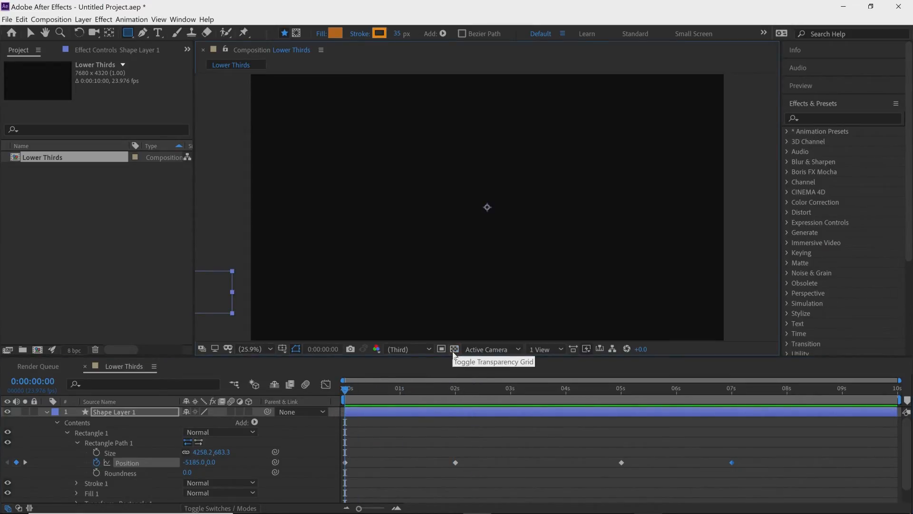
left_click(454, 349)
left_click(454, 349)
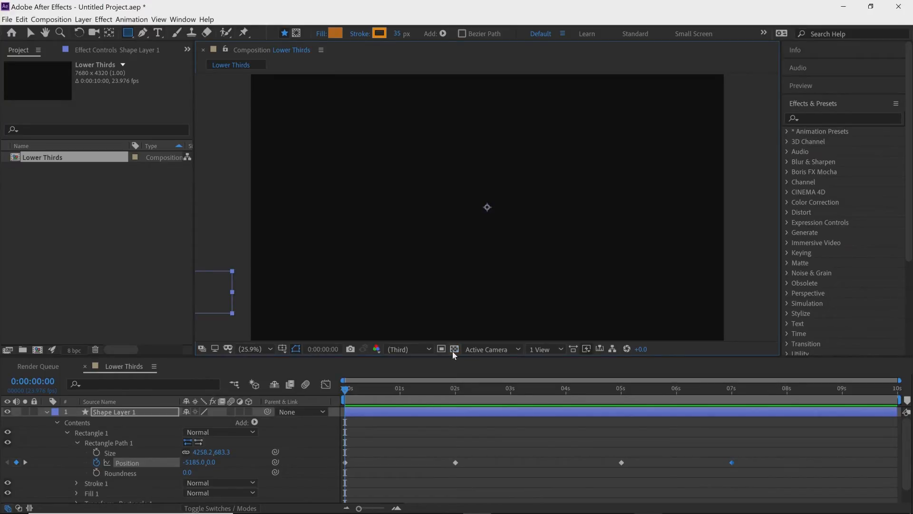
left_click(454, 349)
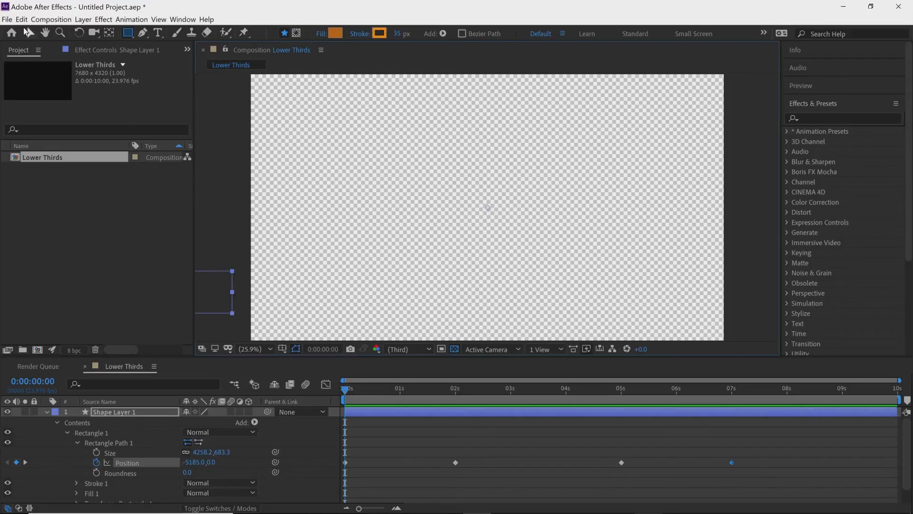
- Add the Lower Thirds composition to the render queue with the Lossless with Alpha output module and start rendering
left_click(7, 20)
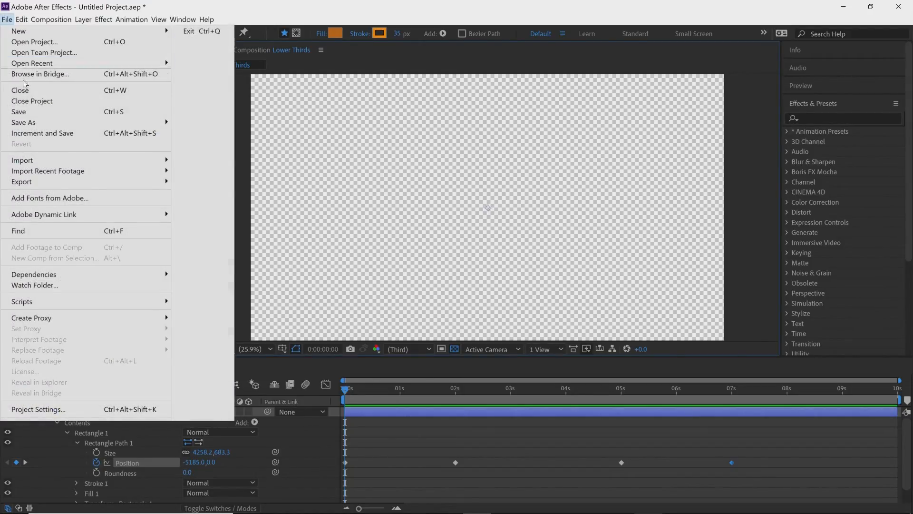
mouse_move(153, 185)
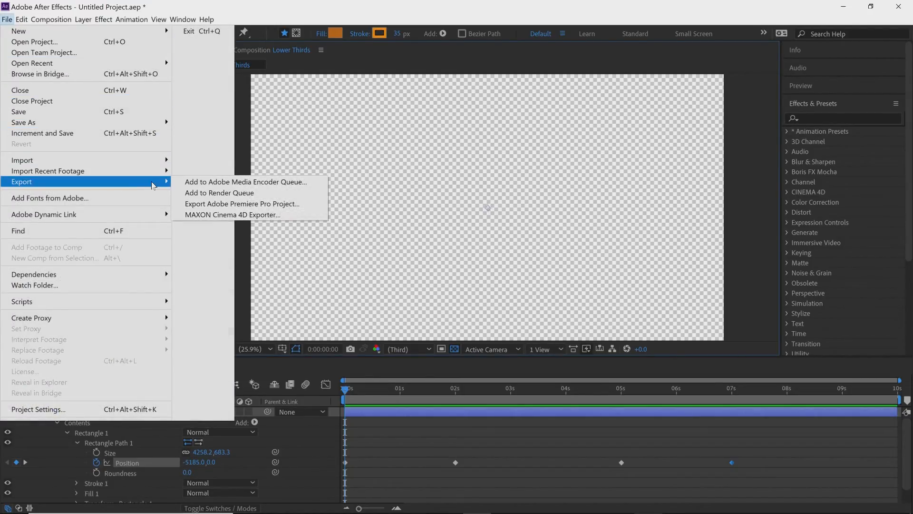
left_click(226, 193)
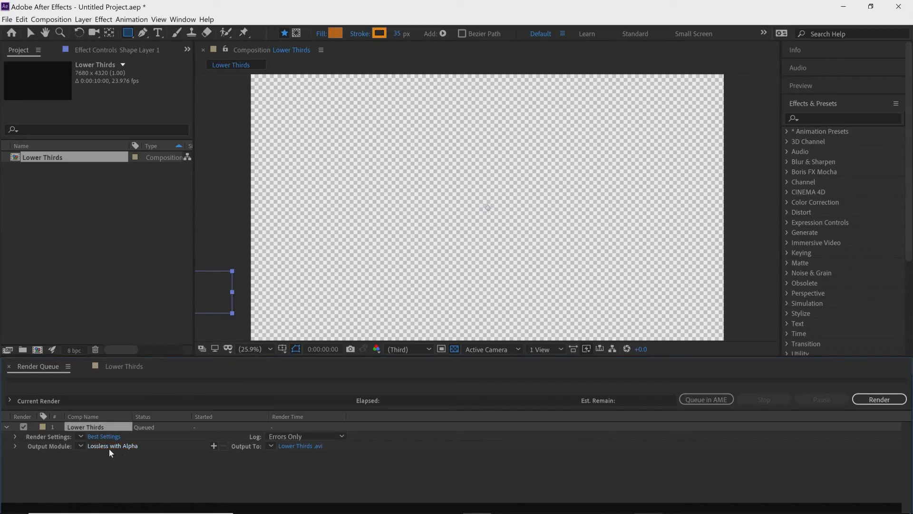
left_click(81, 447)
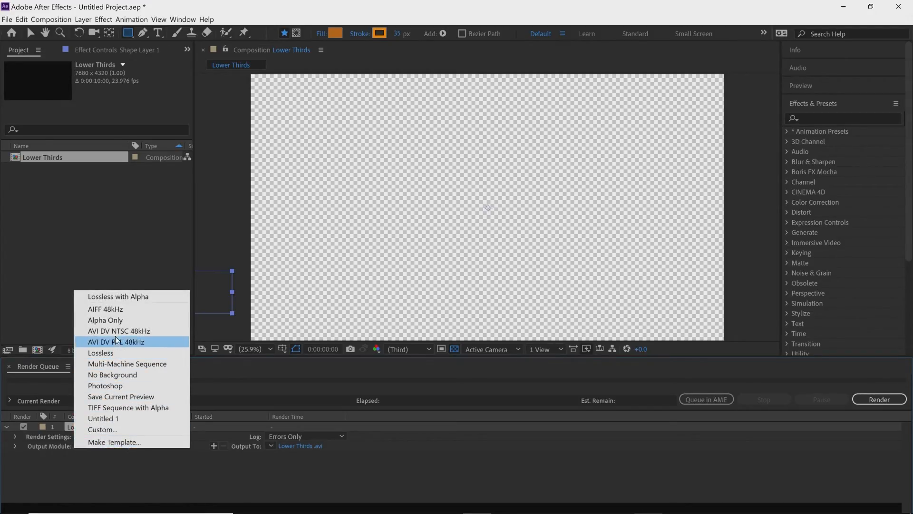
left_click(122, 297)
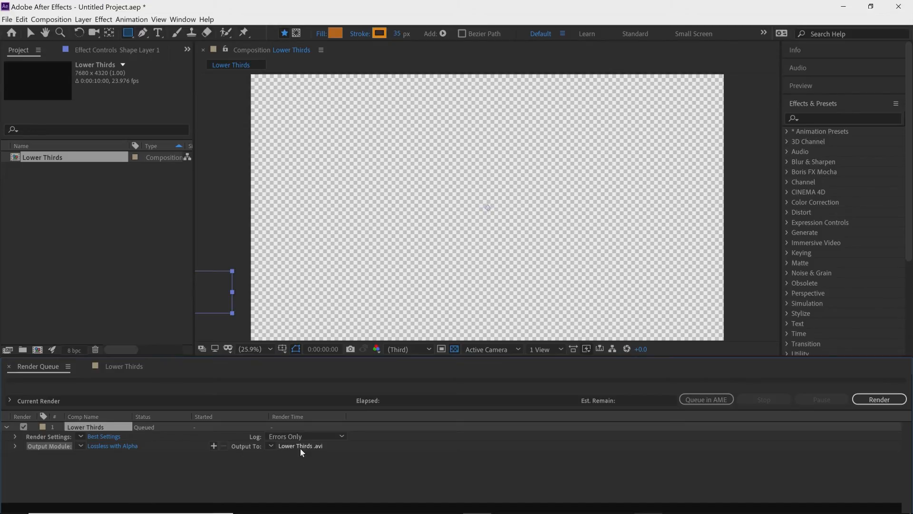
left_click(880, 399)
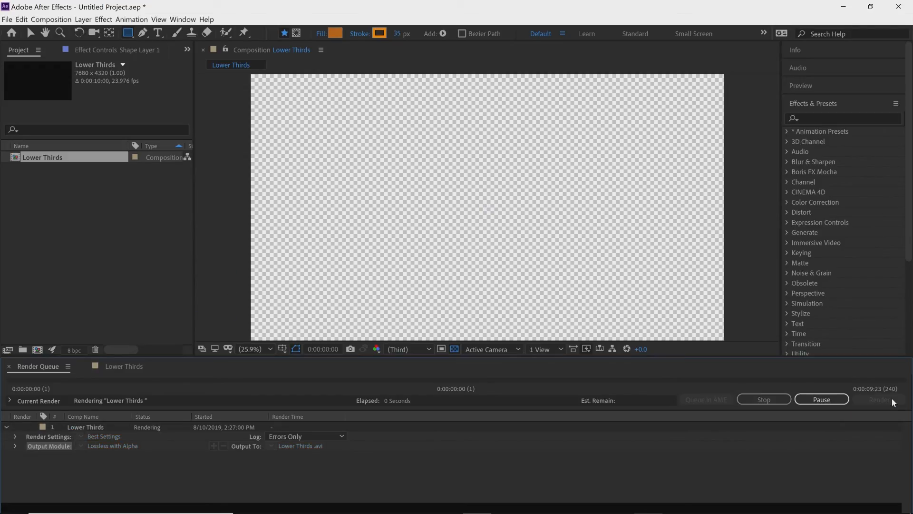